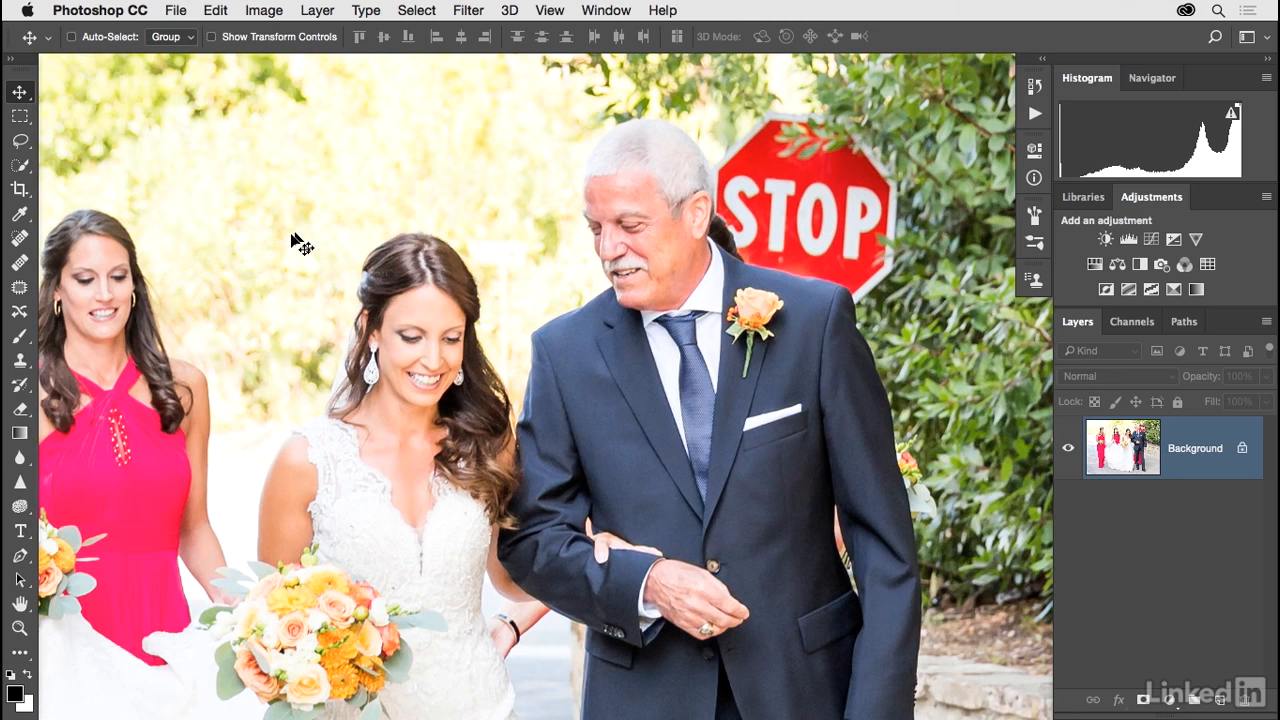
Step: Select the red stop sign behind the man with the Quick Selection tool, keeping his head and suit out of the selection
click(19, 164)
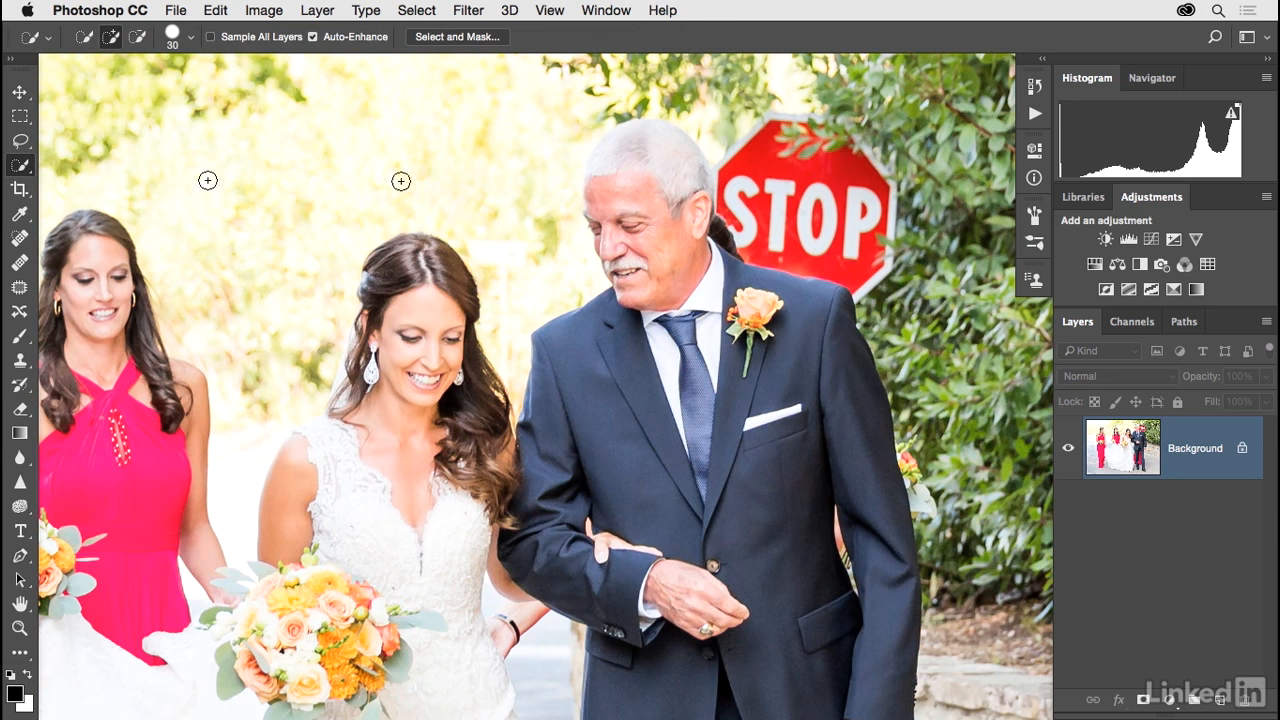
mouse_move(719, 226)
mouse_down()
mouse_move(825, 255)
mouse_move(847, 249)
mouse_move(882, 201)
mouse_move(855, 146)
mouse_move(824, 126)
mouse_move(768, 130)
mouse_move(741, 168)
mouse_up()
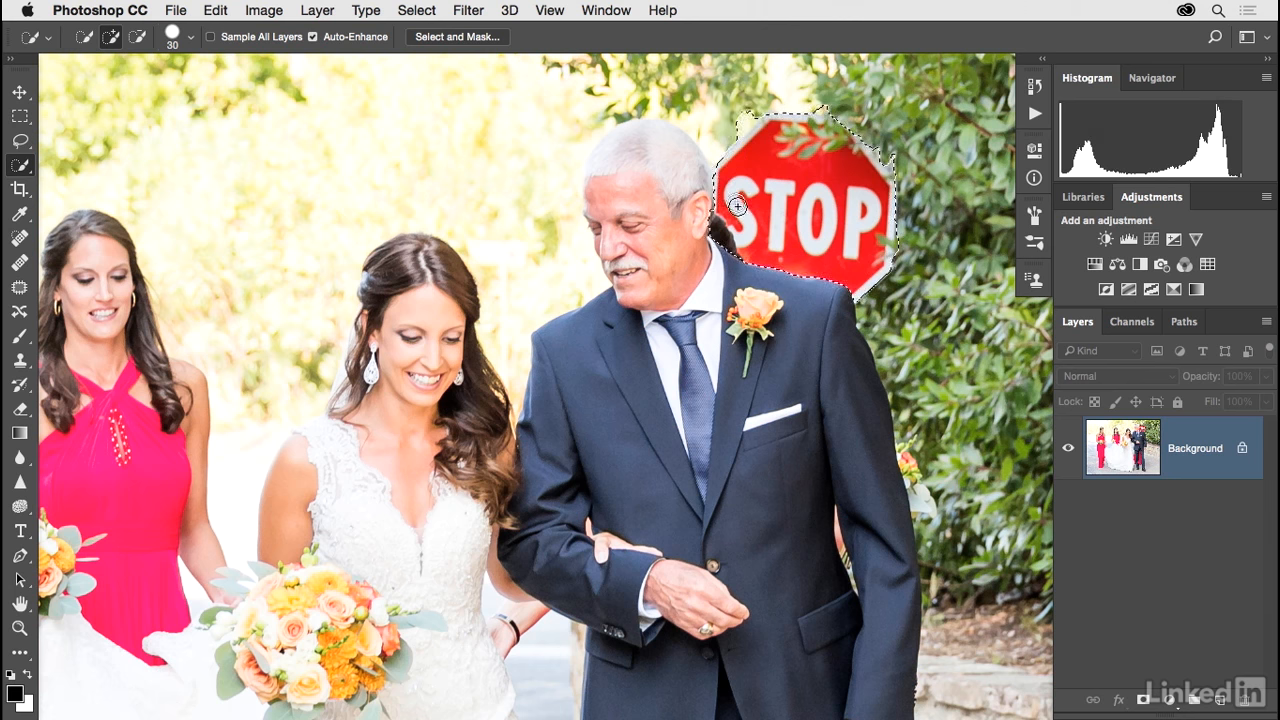
key(alt)
Step: Refine the sign selection in Select and Mask with Smooth 2, Contrast 7%, a 1 px Radius and Smart Radius enabled
click(482, 41)
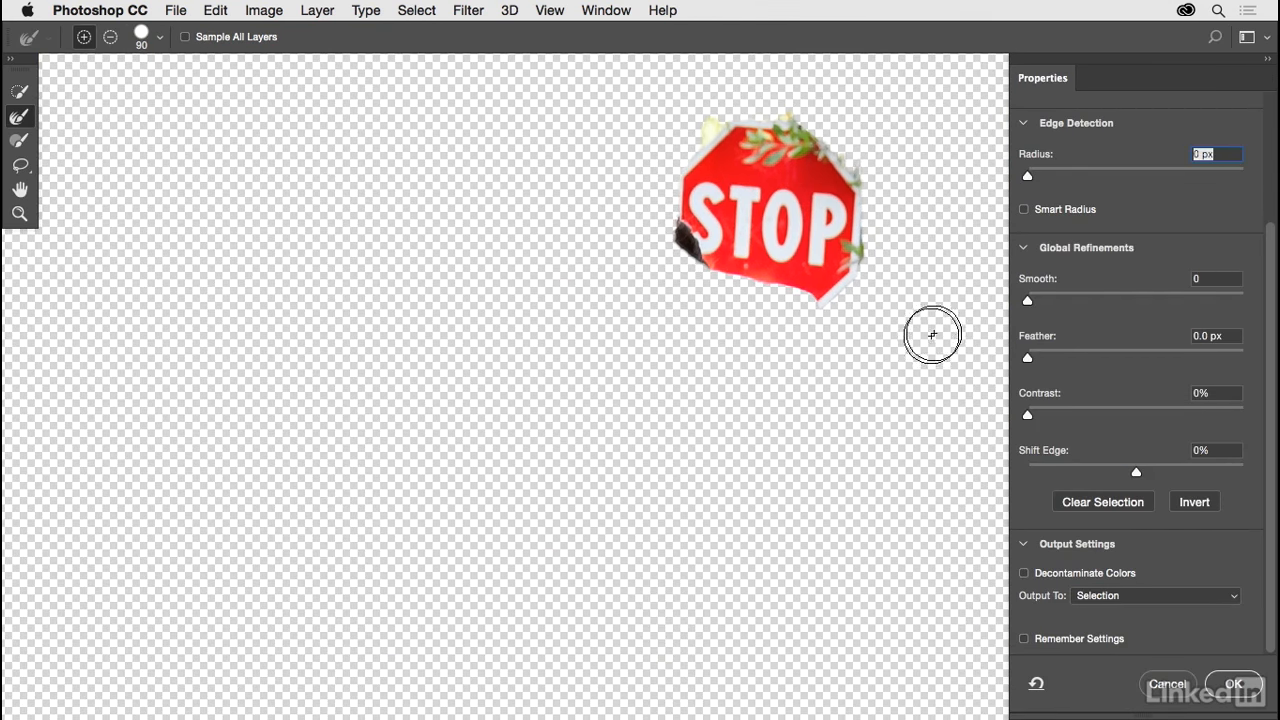
drag(1030, 306, 1033, 308)
drag(1027, 414, 1042, 415)
drag(1025, 176, 1039, 180)
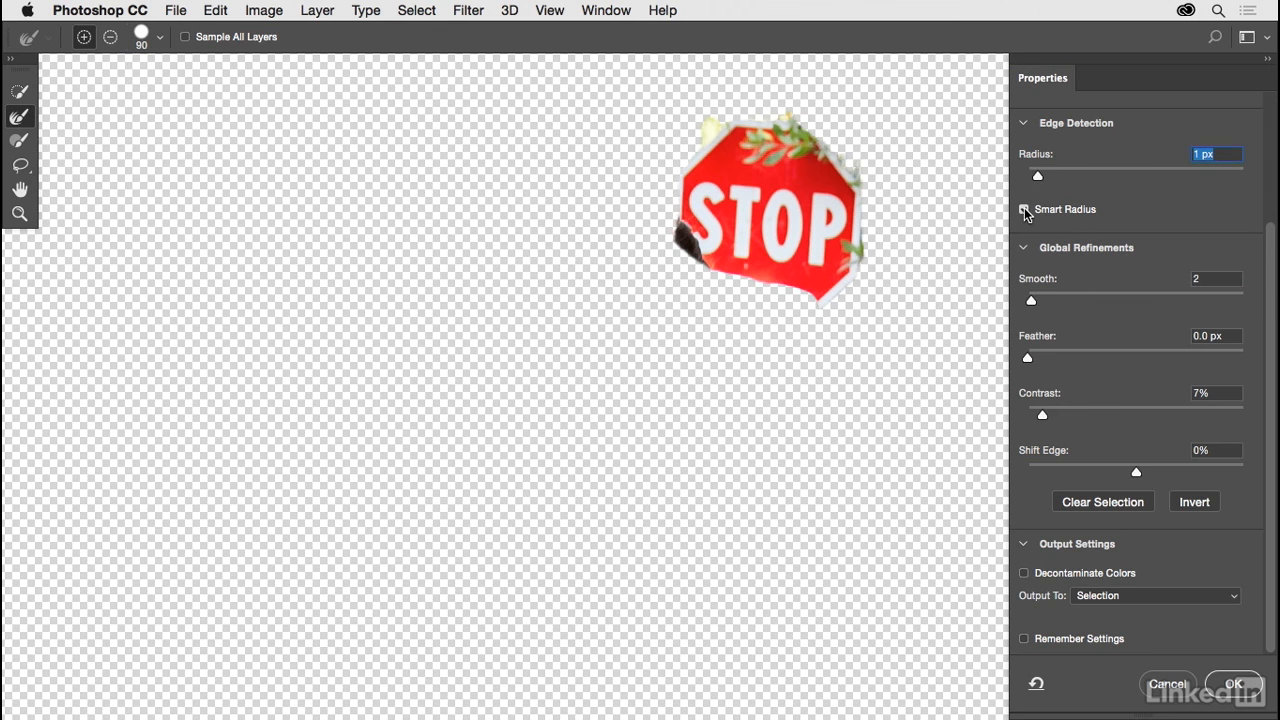
click(1025, 211)
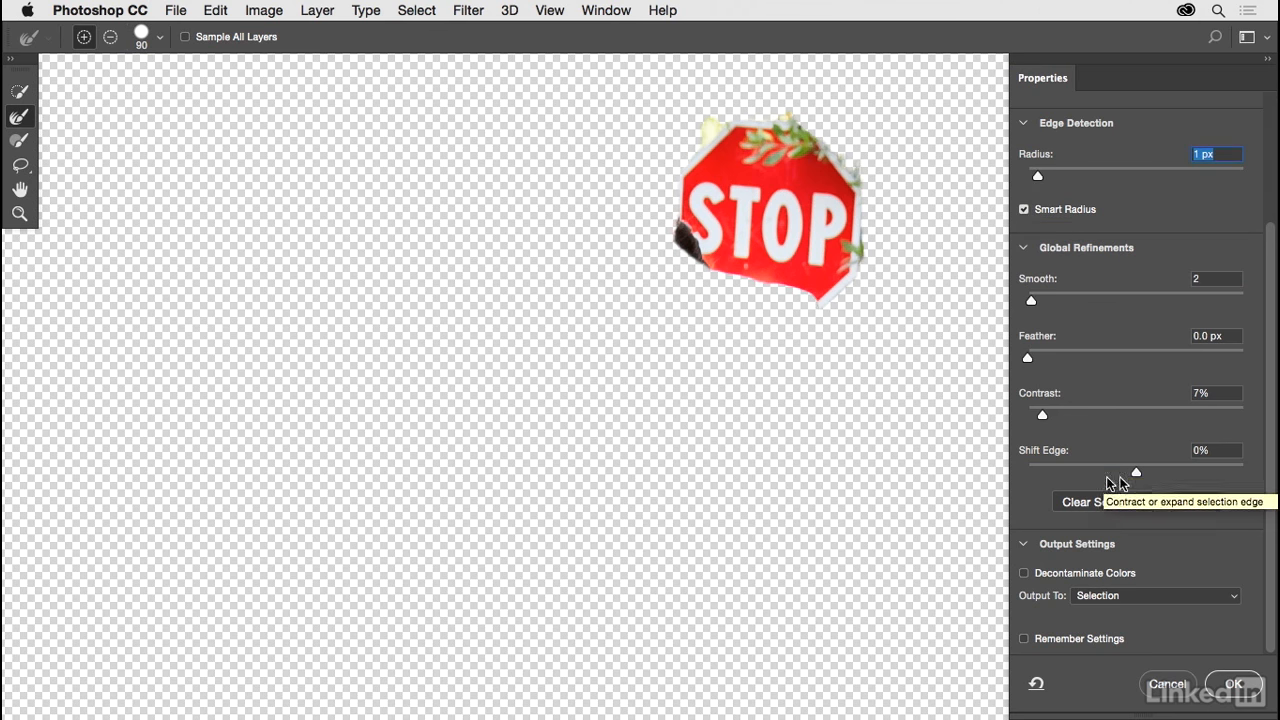
Step: Expand the selection edge with Shift Edge at +33% and apply the refinement as a selection
drag(1137, 472, 1152, 473)
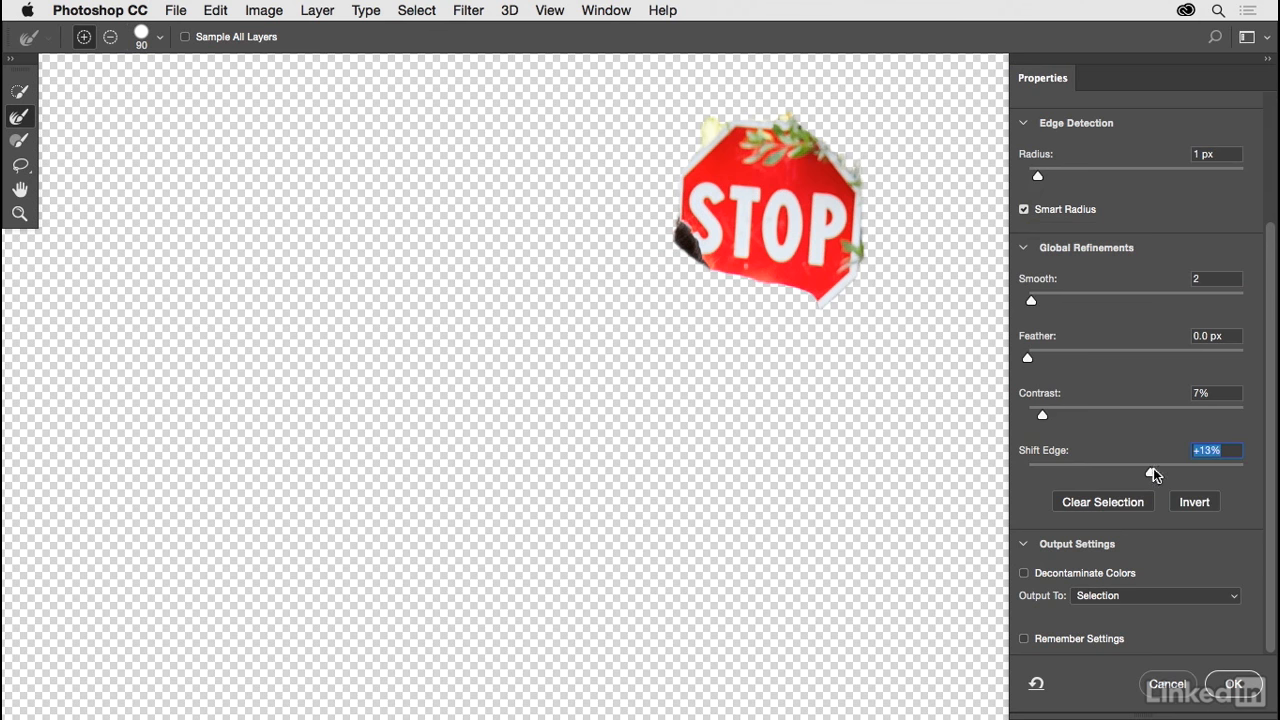
drag(1153, 470, 1162, 470)
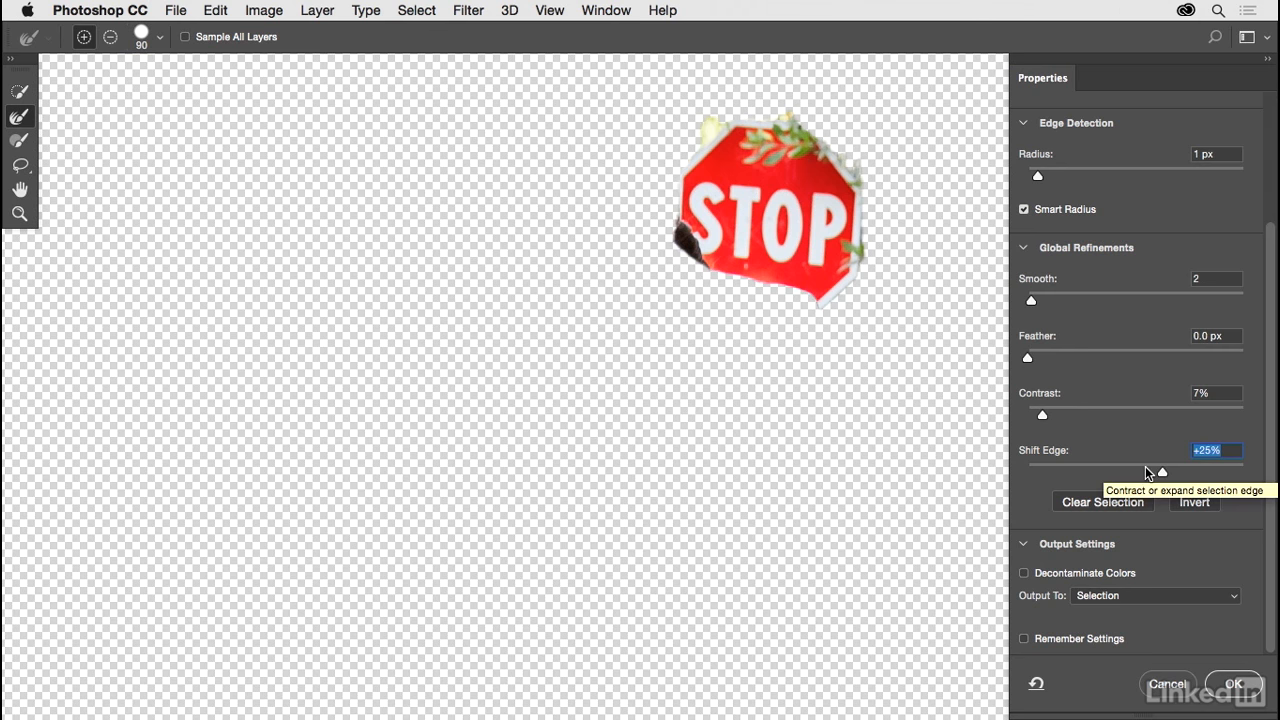
mouse_move(1158, 472)
mouse_down()
mouse_move(1035, 478)
mouse_move(1162, 473)
mouse_up()
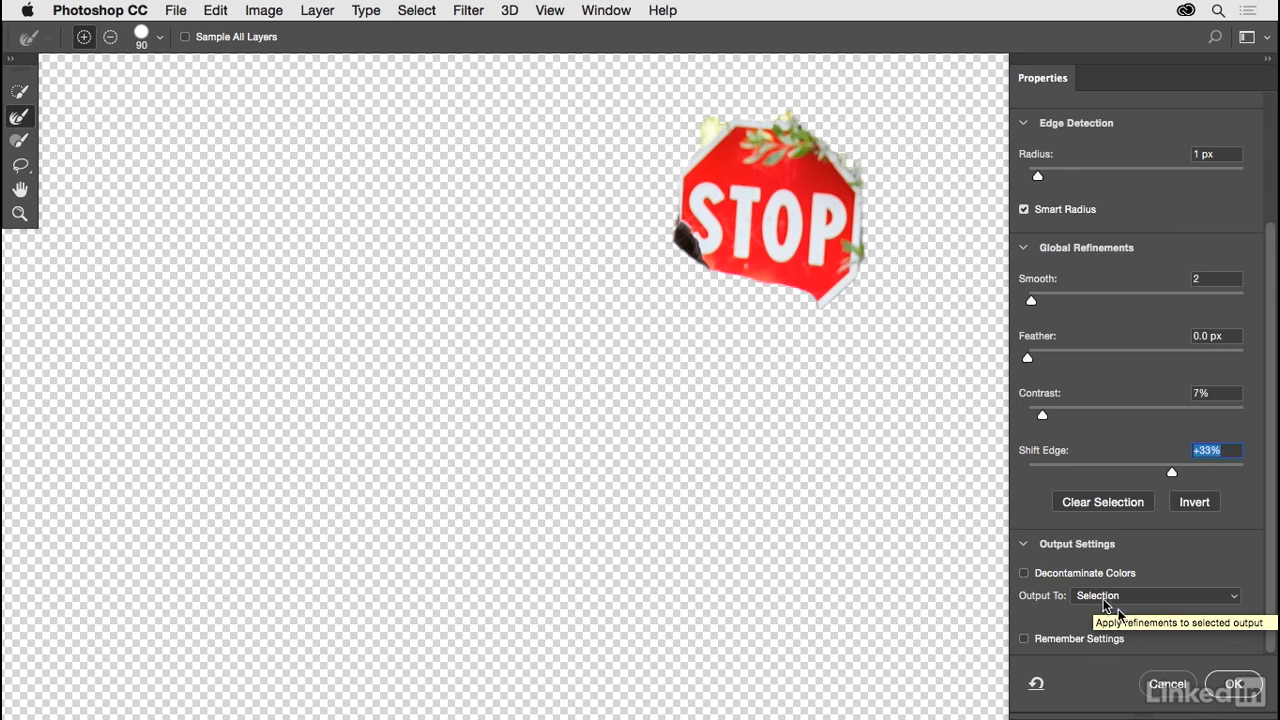
click(1233, 684)
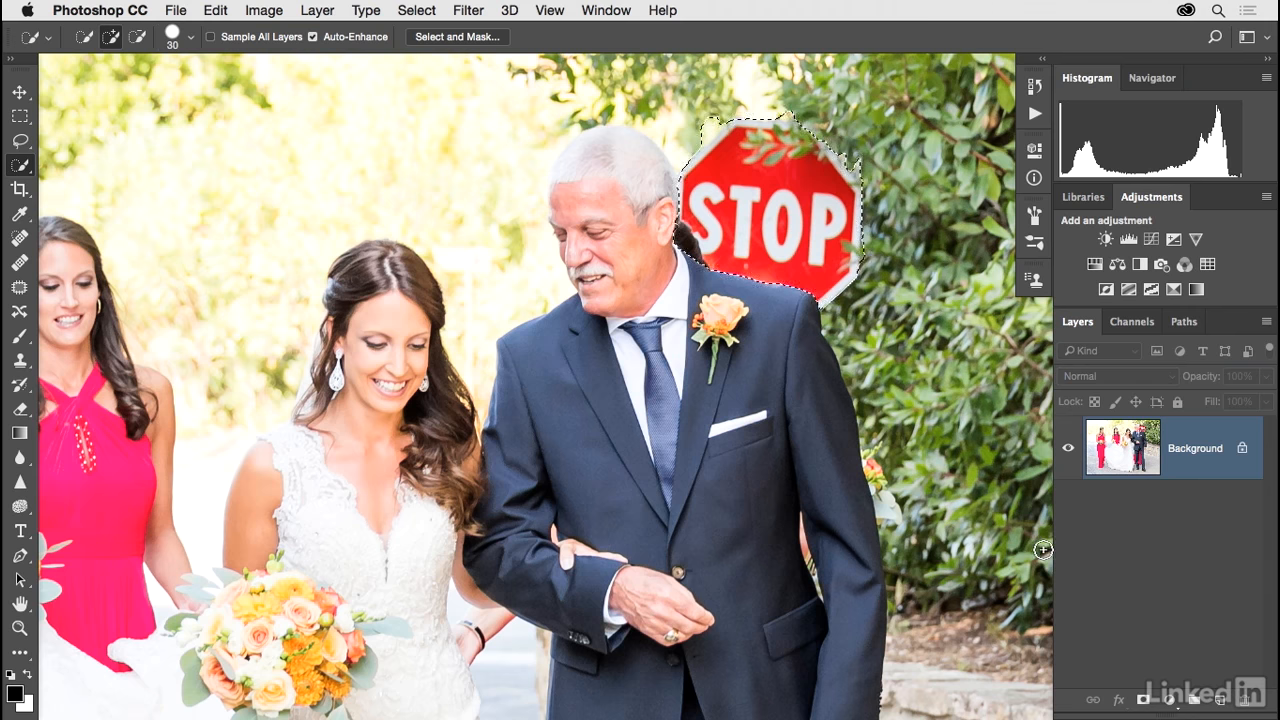
key(ctrl+d)
drag(902, 440, 815, 455)
key(ctrl+shift+d)
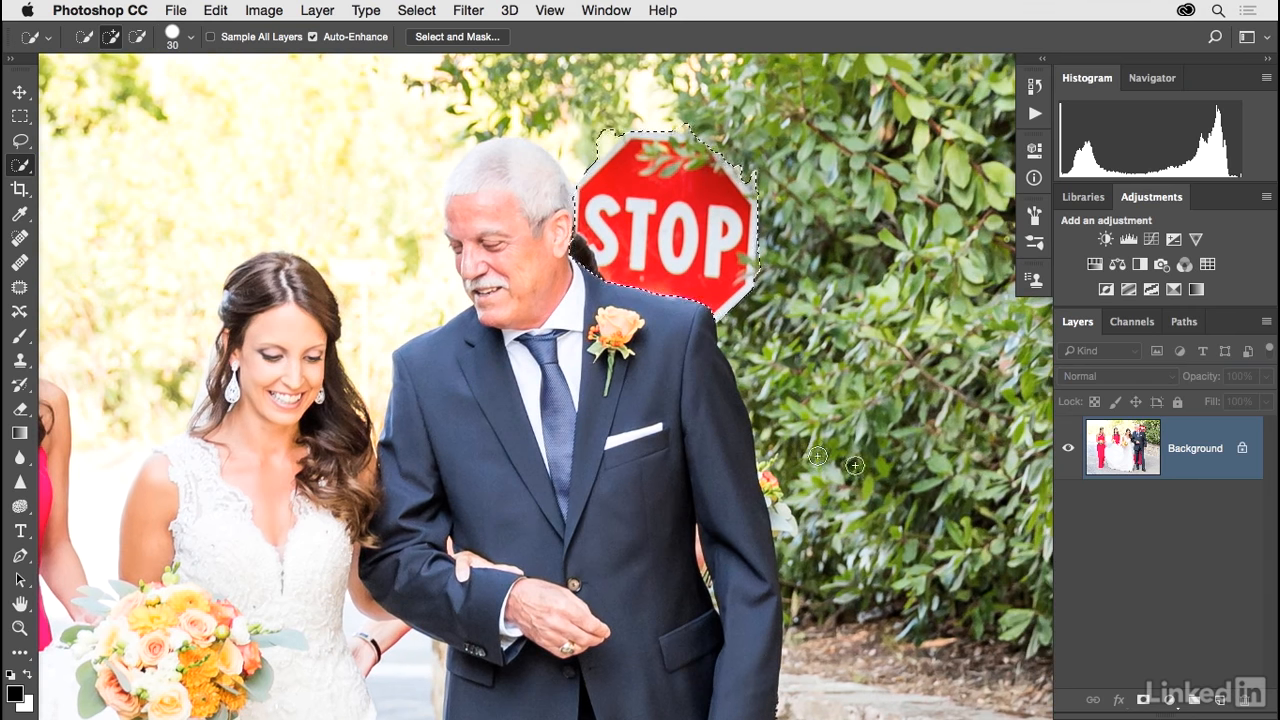
click(1219, 700)
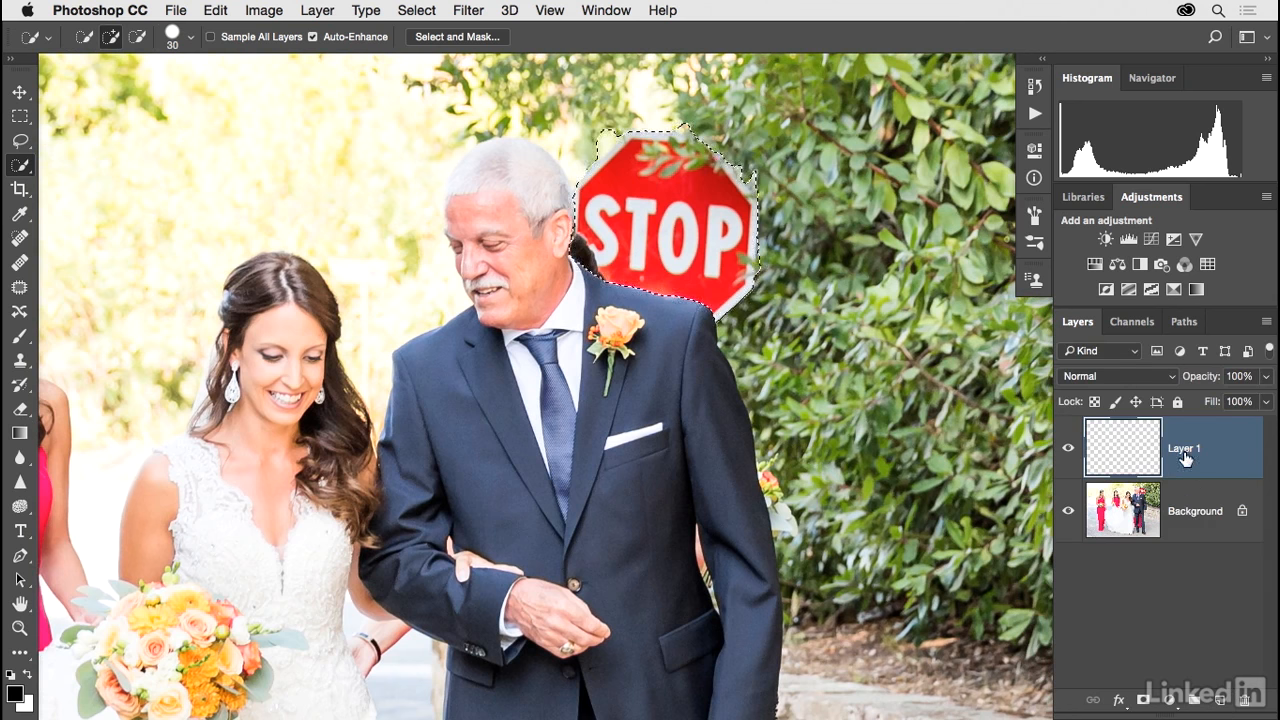
drag(1222, 452, 1246, 699)
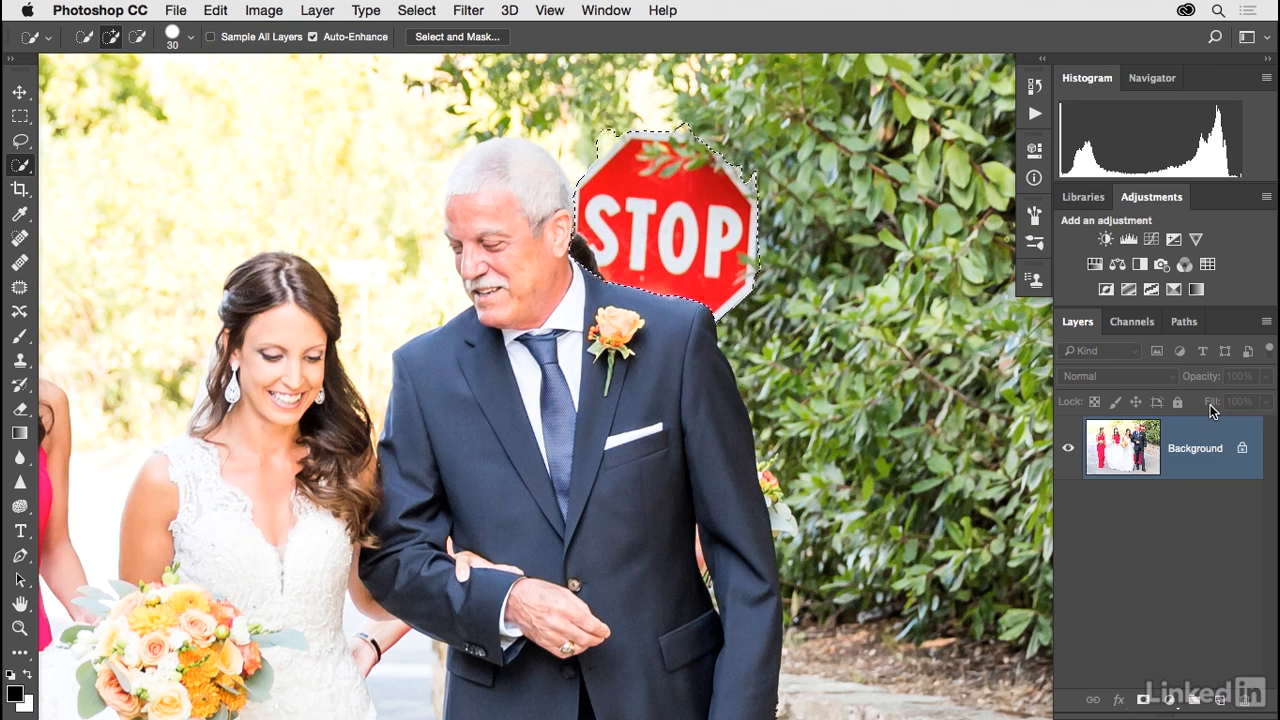
Step: Create a new blank layer named Clone Stamp above the Background layer
key(super+shift+n)
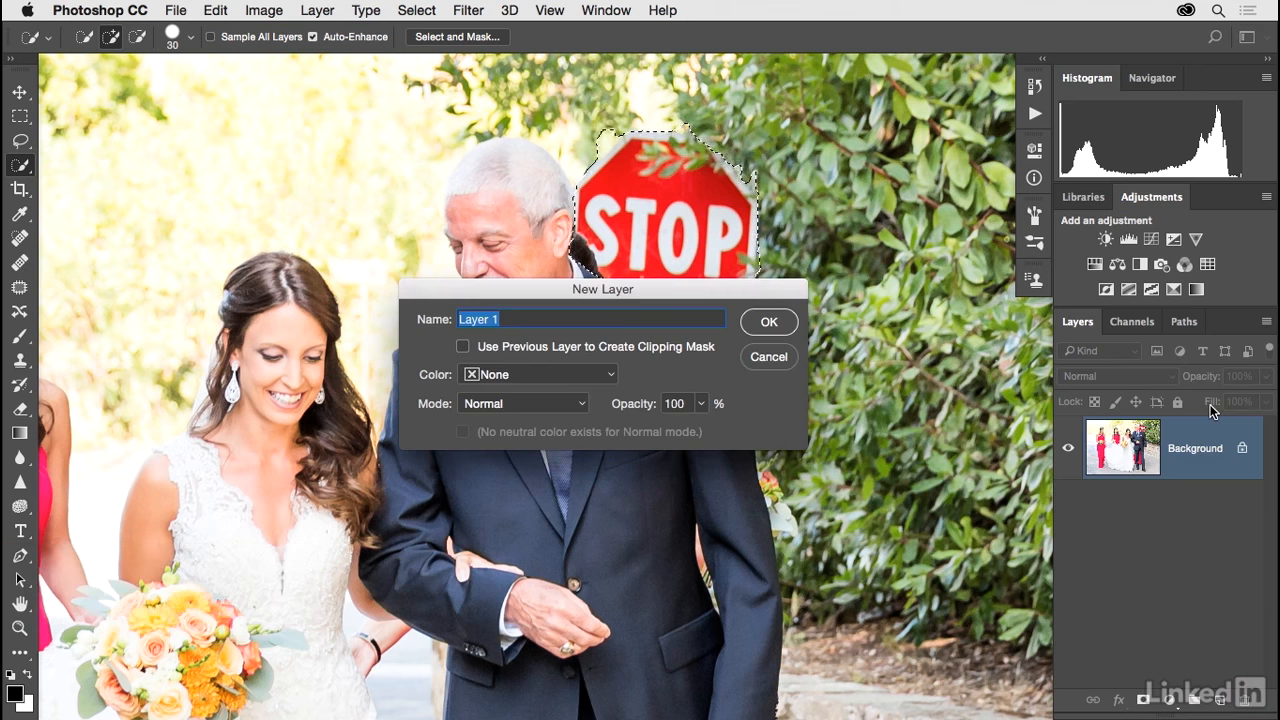
text(Clone Stemp)
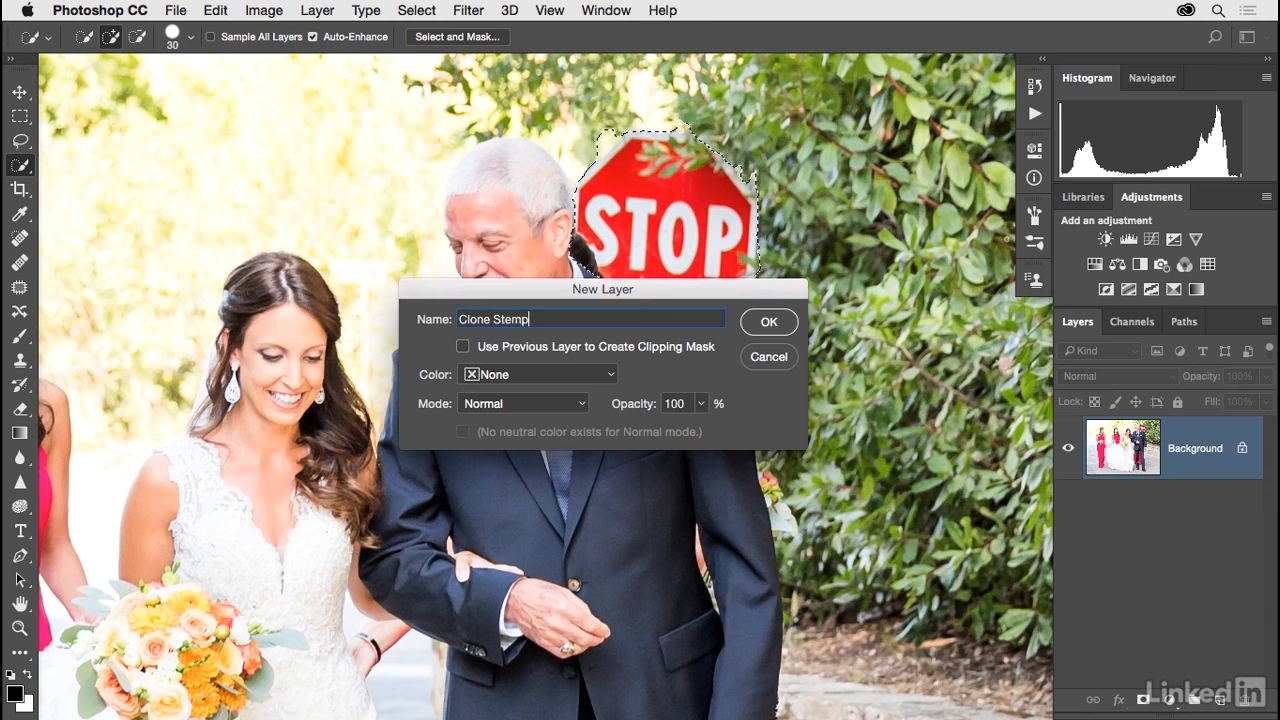
key(Return)
Step: Set up the Clone Stamp tool with a soft 125 px brush at 0% hardness
key(s)
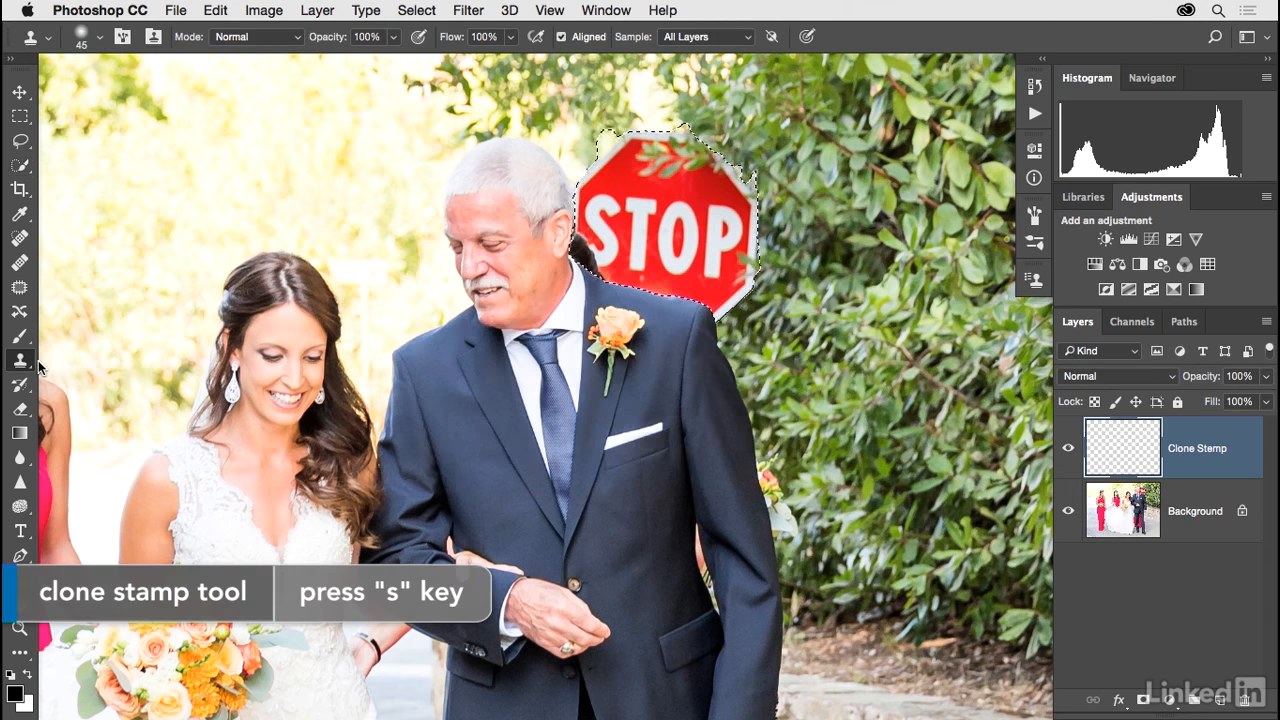
click(99, 37)
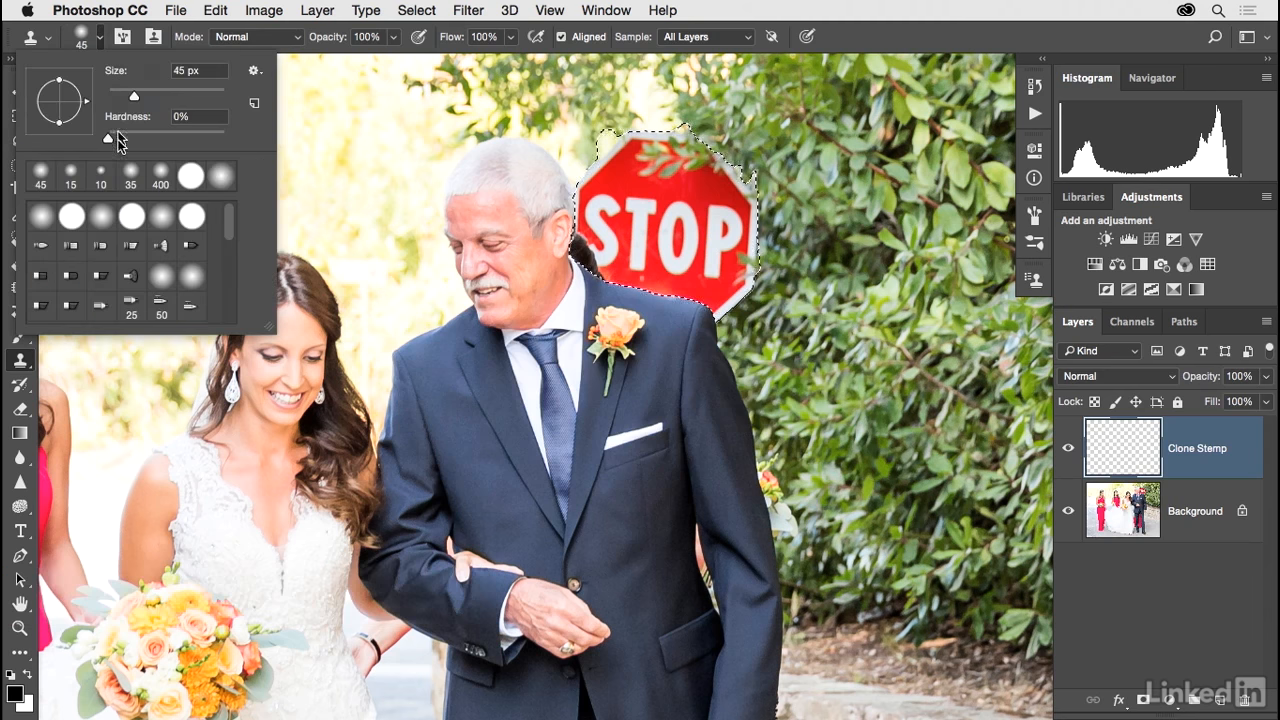
drag(134, 95, 151, 95)
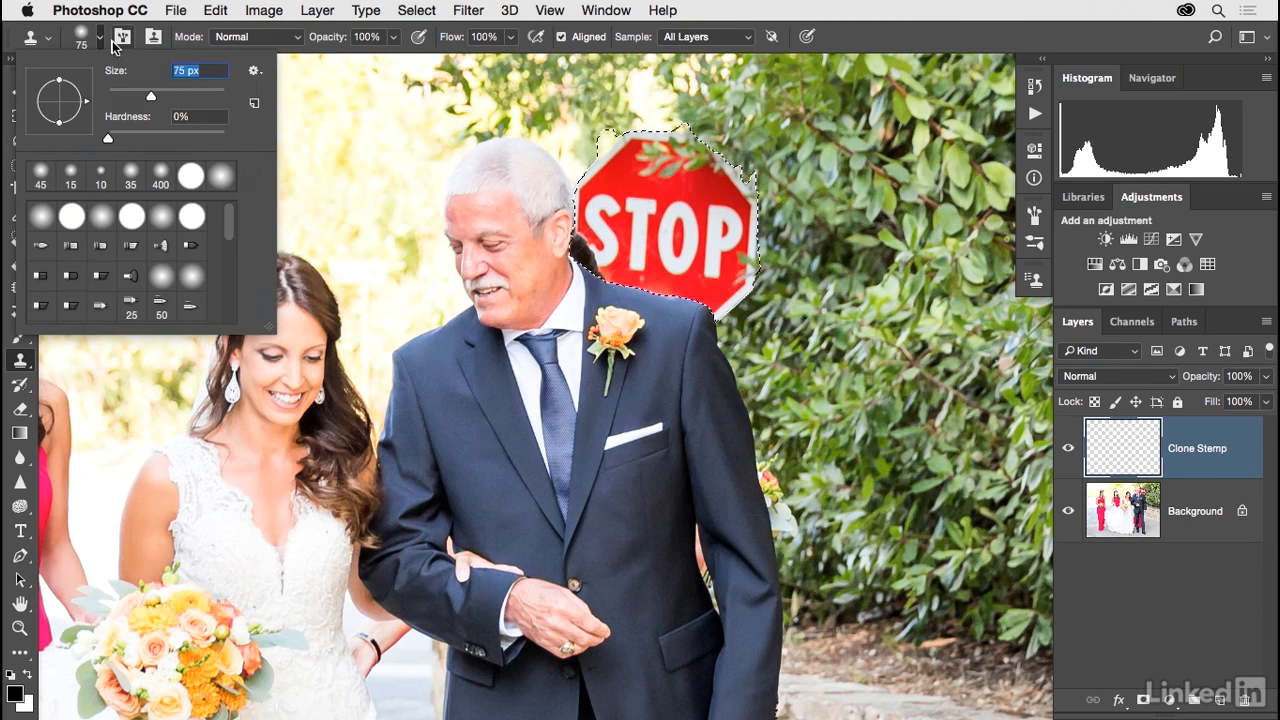
click(117, 40)
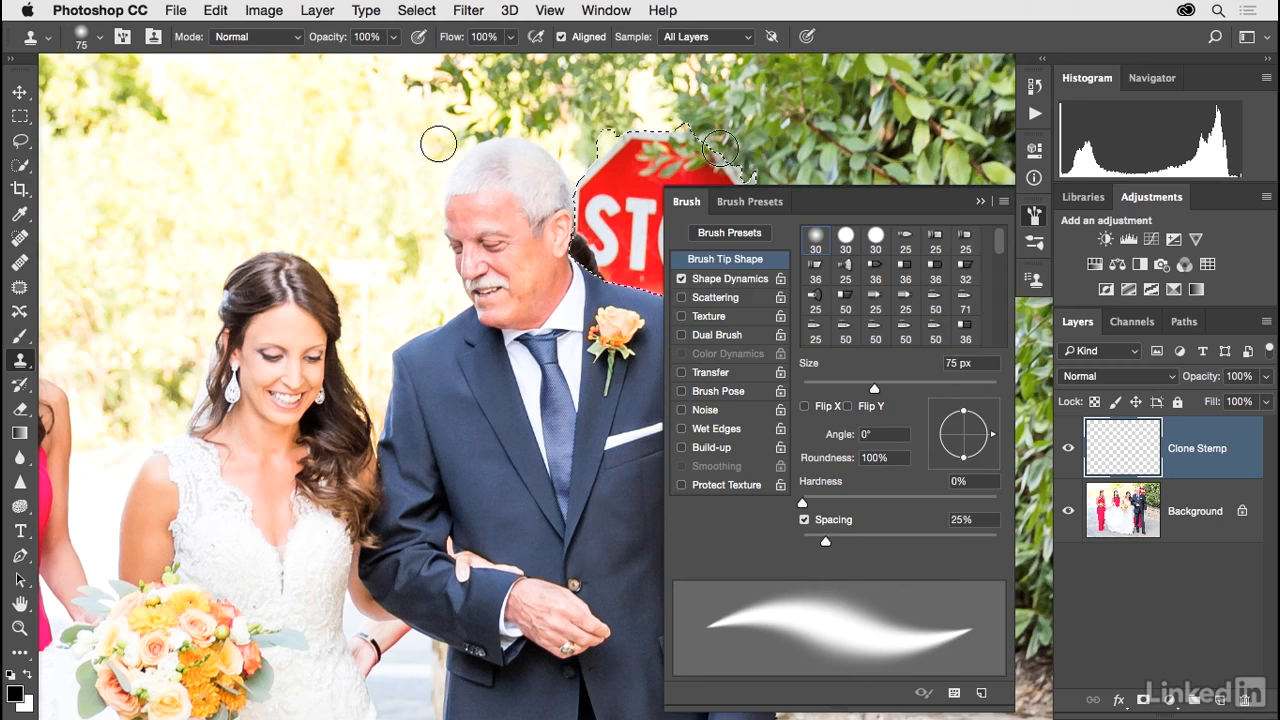
click(981, 202)
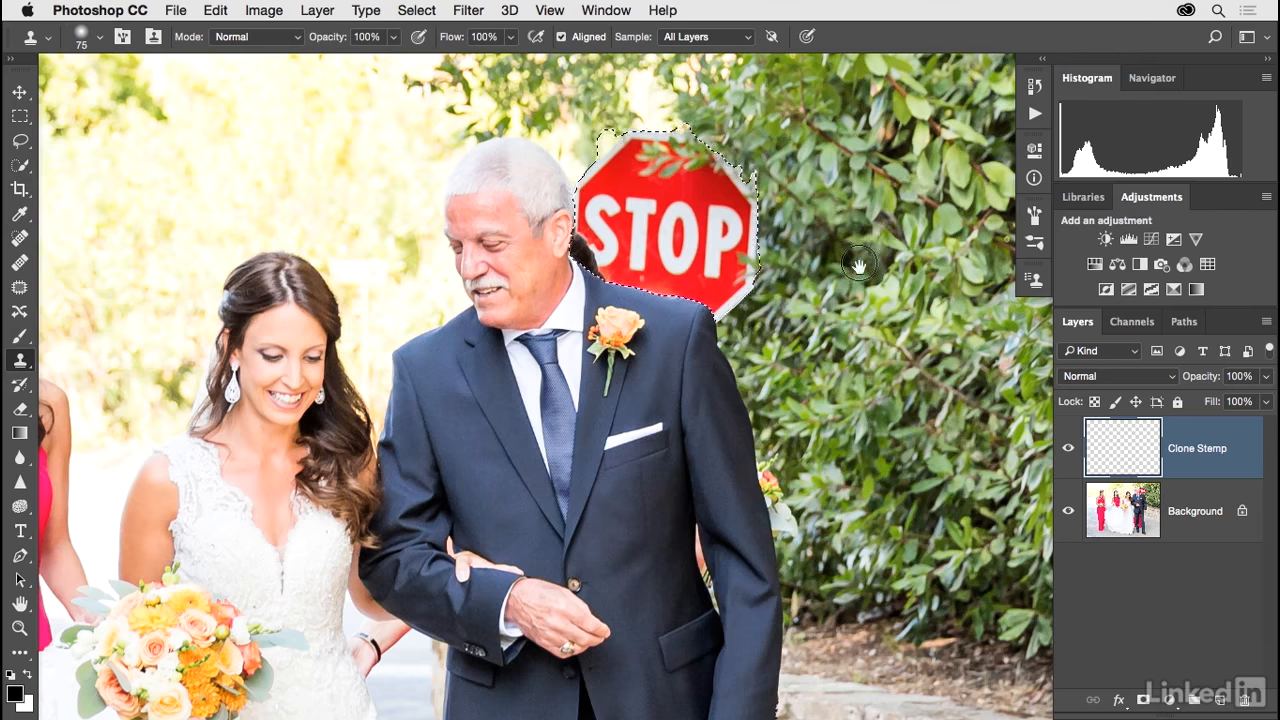
scroll(880, 240, right, 5)
key(bracketright)
key(bracketright)
key(bracketright)
key(bracketright)
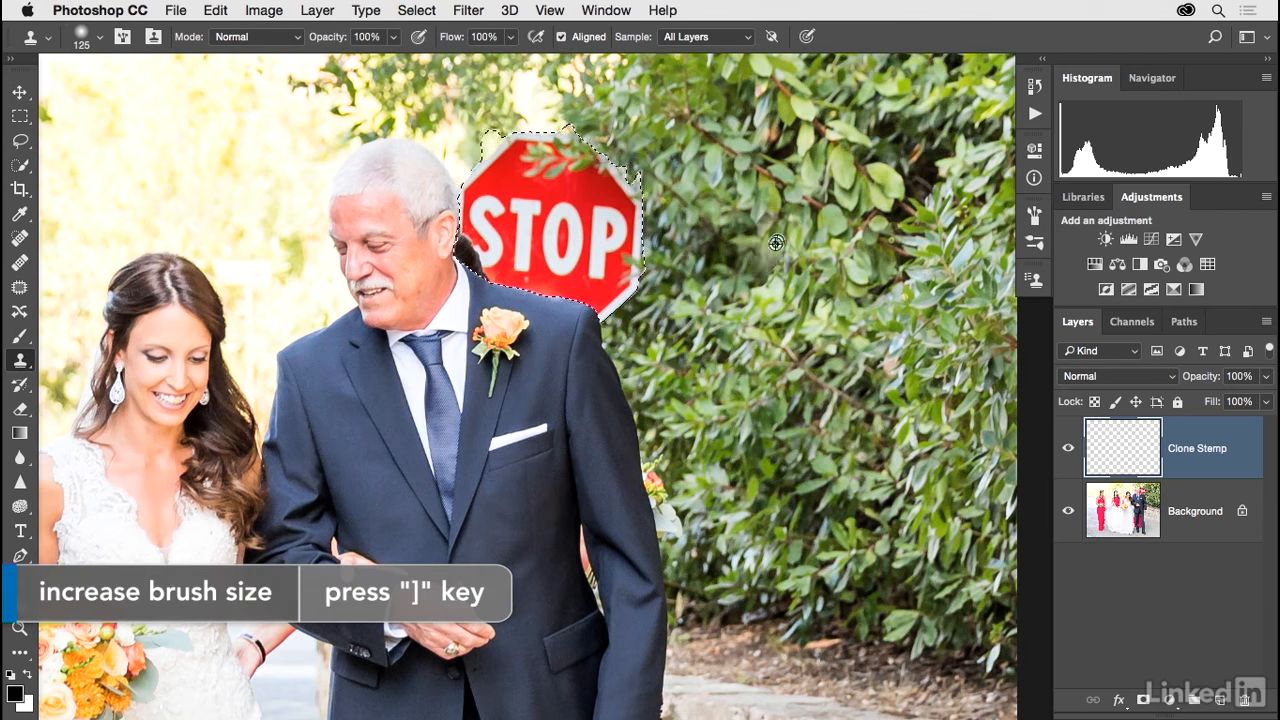
Step: Clone leaves from the hedge over the whole selected stop sign, and clear the selection
alt+click(831, 322)
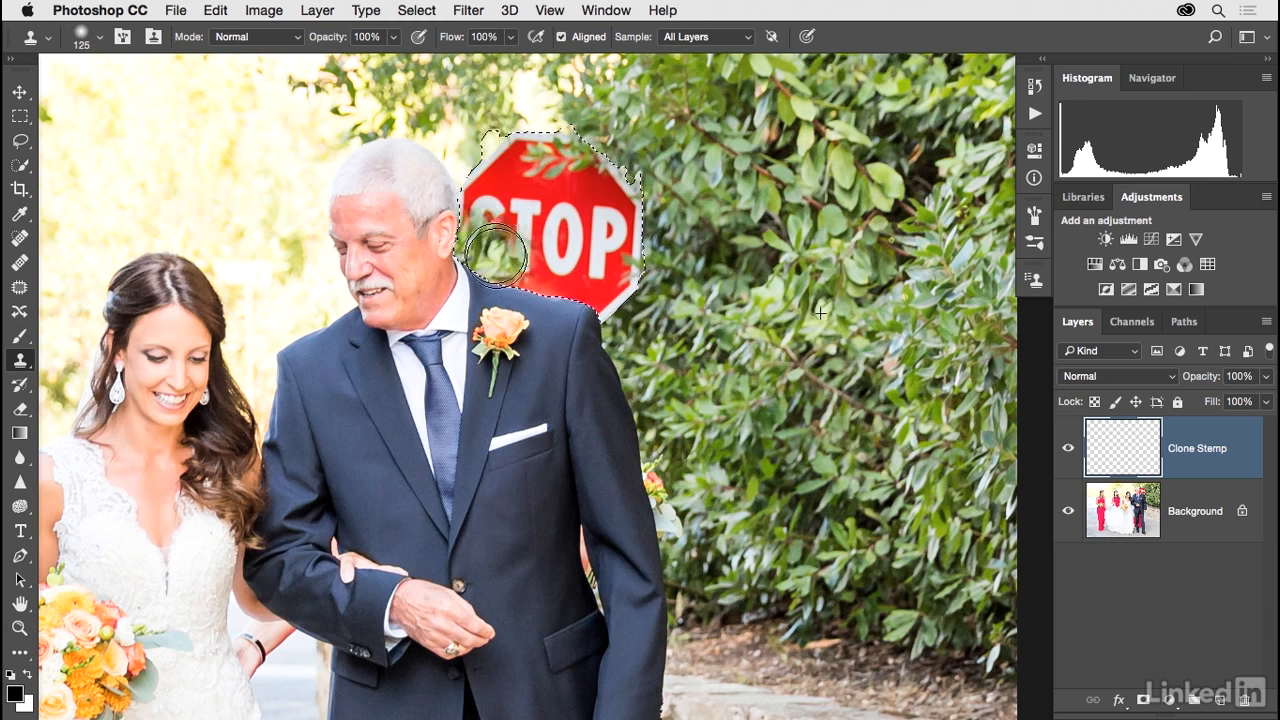
mouse_move(490, 205)
mouse_down()
mouse_move(532, 165)
mouse_move(556, 187)
mouse_move(572, 225)
mouse_up()
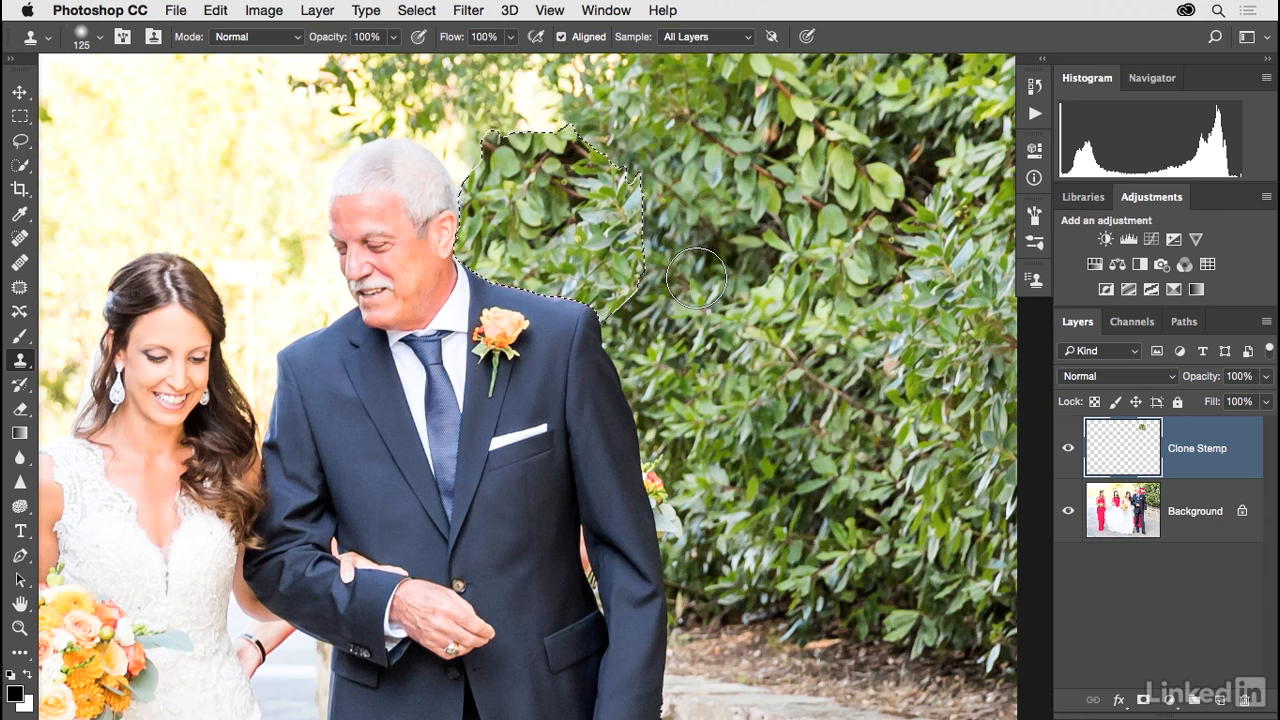
click(417, 10)
click(436, 51)
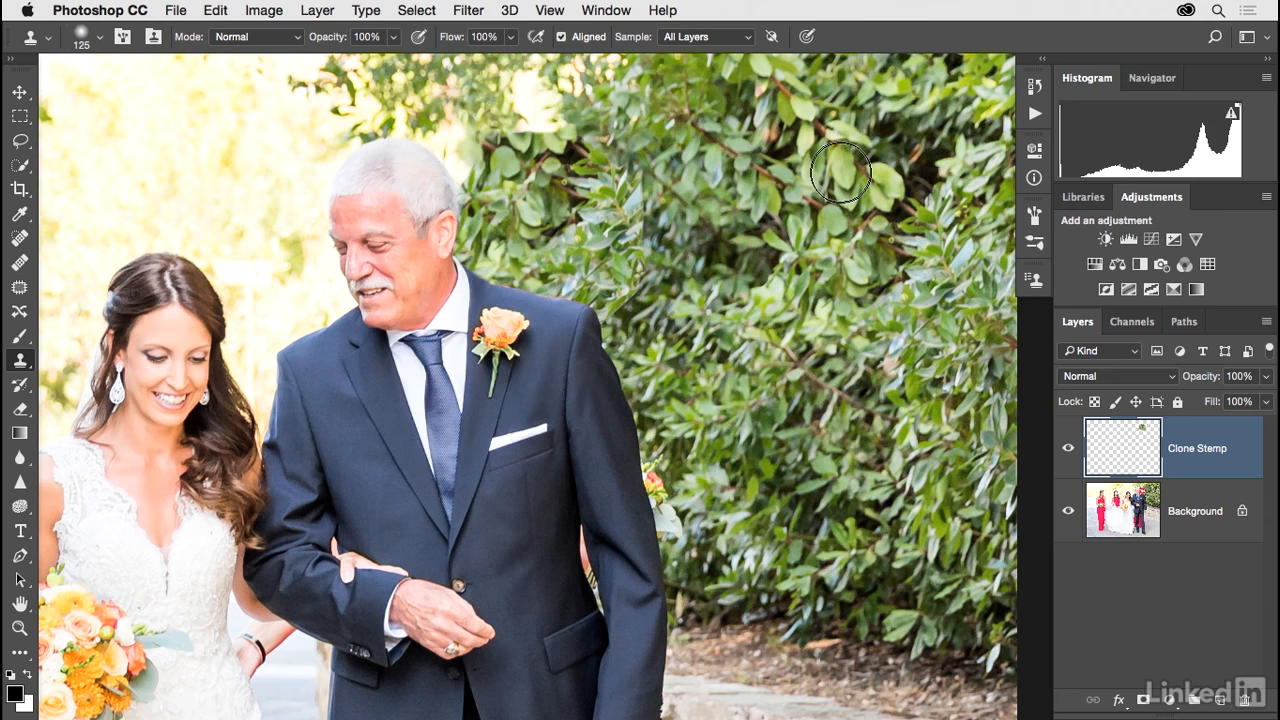
Step: Create a new blank layer named Healing above the Clone Stamp layer
scroll(800, 200, left, 3)
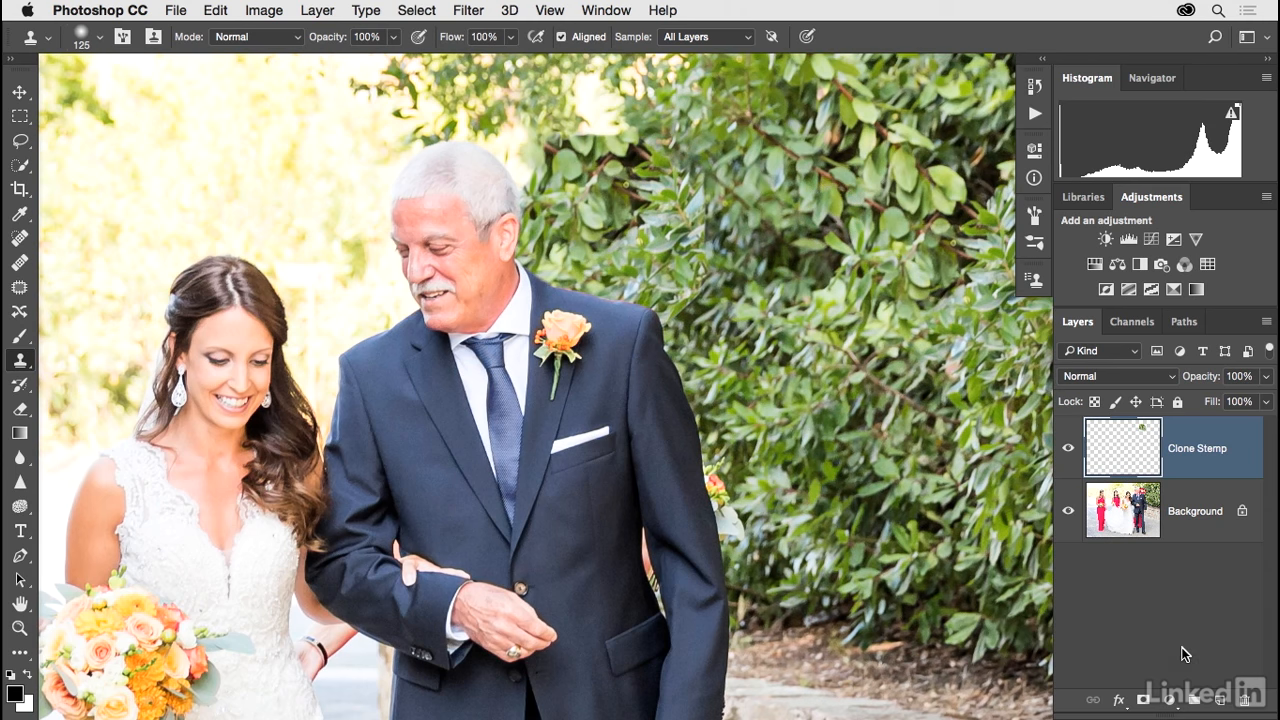
key(super+shift+n)
text(Healing)
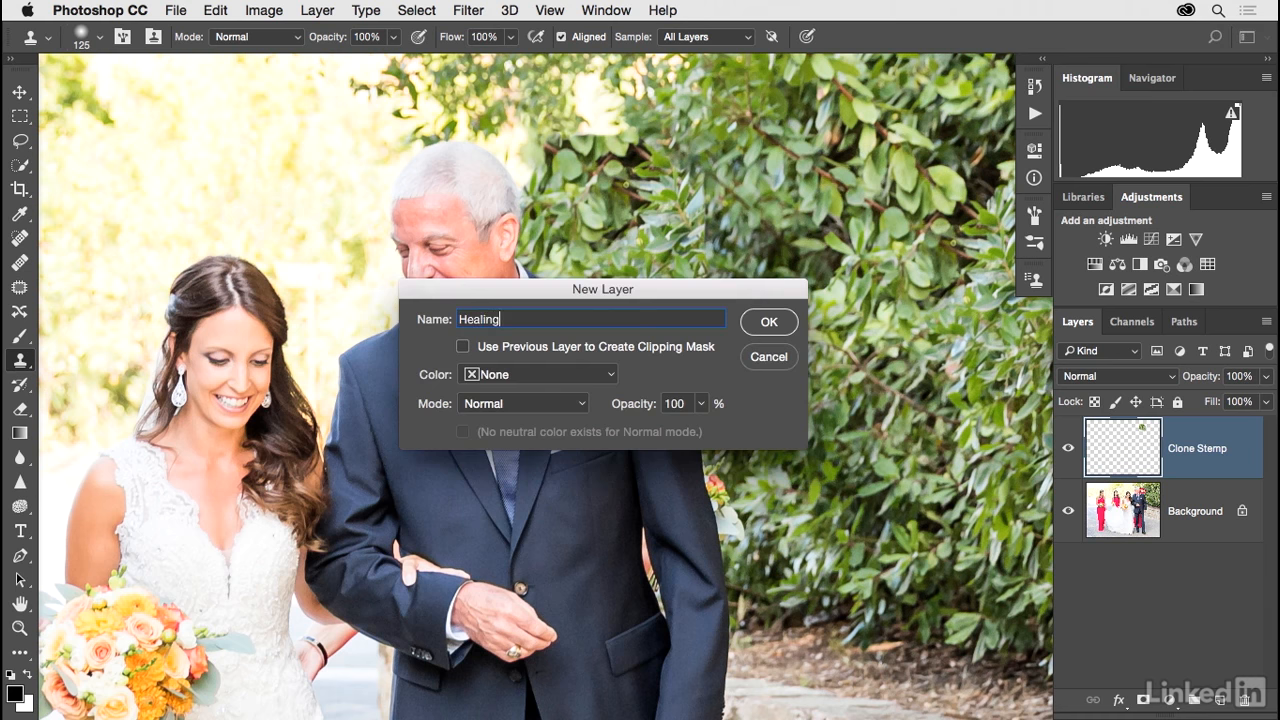
key(Return)
Step: With the Healing Brush, blend the cloned patch's edge farthest from the man's head using leaves sampled from the adjacent hedge
key(j)
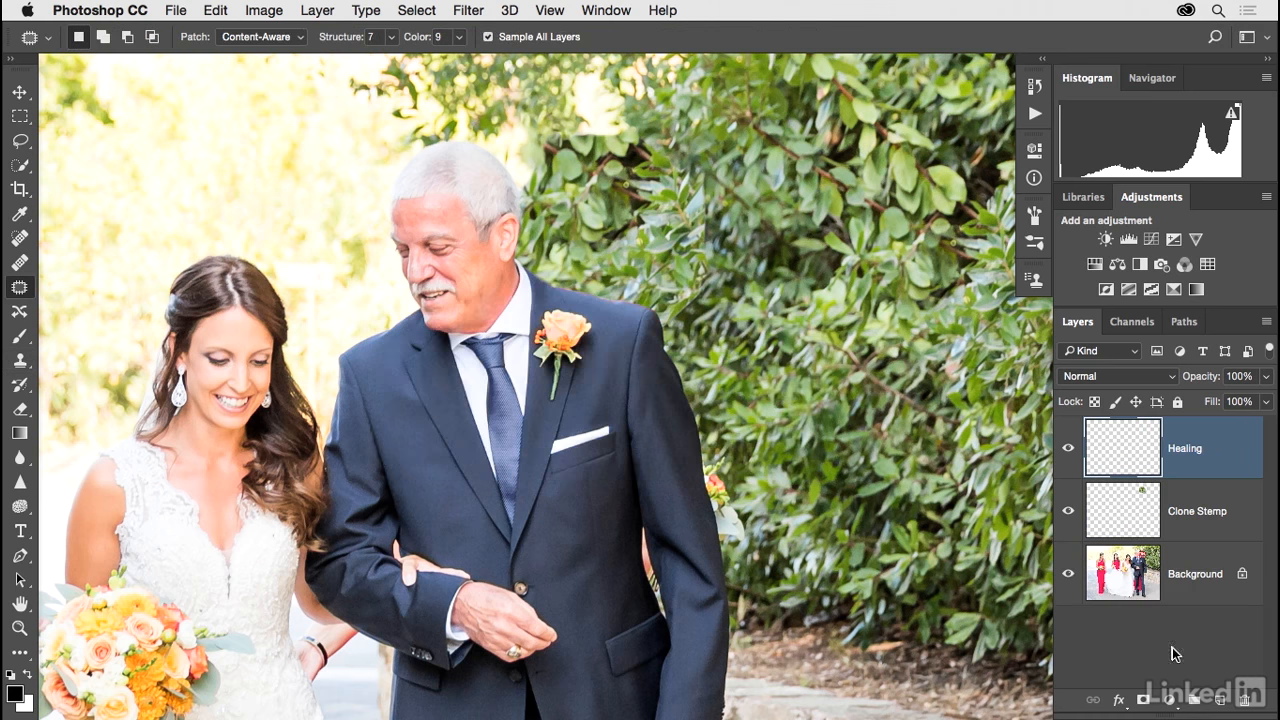
key(shift+j)
key(shift+j)
key(shift+j)
key(shift+j)
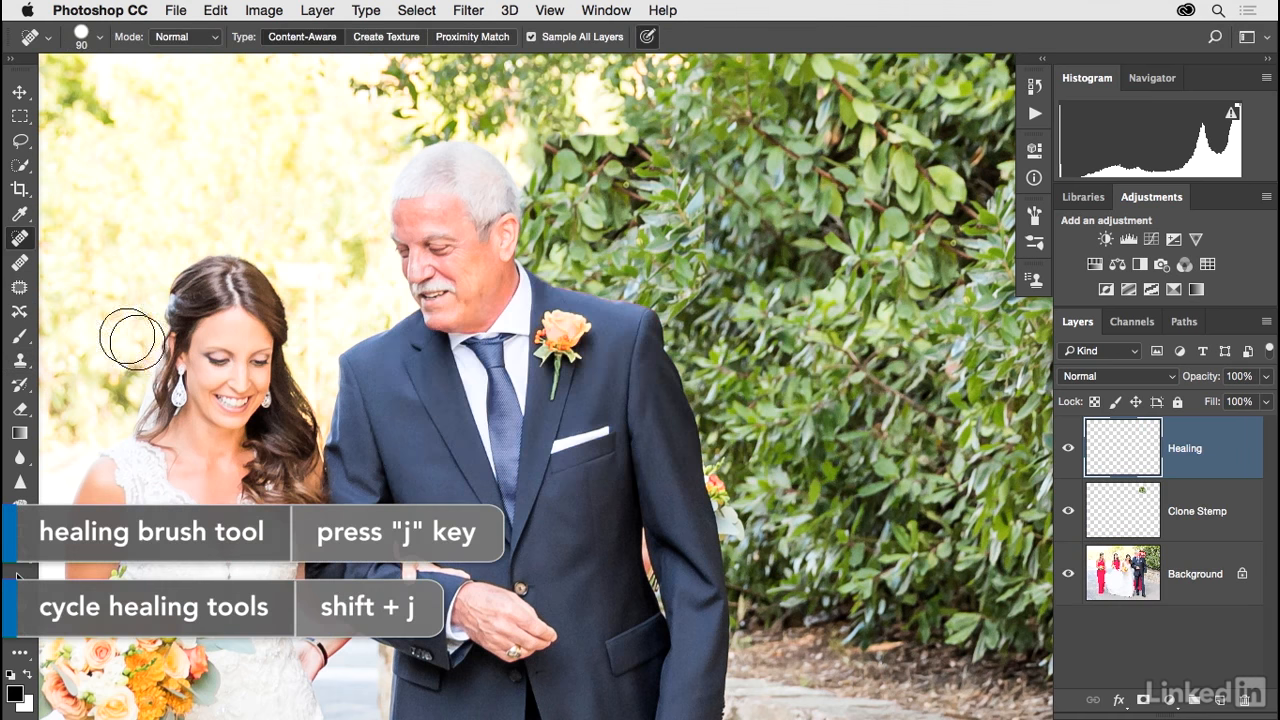
alt+click(757, 181)
mouse_move(676, 186)
mouse_down()
mouse_move(717, 236)
mouse_move(681, 185)
mouse_move(713, 278)
mouse_move(659, 253)
mouse_move(700, 302)
mouse_up()
Step: Heal the cloned foliage above the man's shoulder with several strokes, sampling leaves from lower in the hedge
alt+click(877, 389)
mouse_move(643, 243)
mouse_down()
mouse_move(600, 197)
mouse_move(682, 222)
mouse_move(672, 202)
mouse_move(709, 183)
mouse_move(731, 218)
mouse_up()
alt+click(774, 371)
mouse_move(685, 266)
mouse_down()
mouse_move(641, 246)
mouse_move(712, 309)
mouse_up()
alt+click(760, 378)
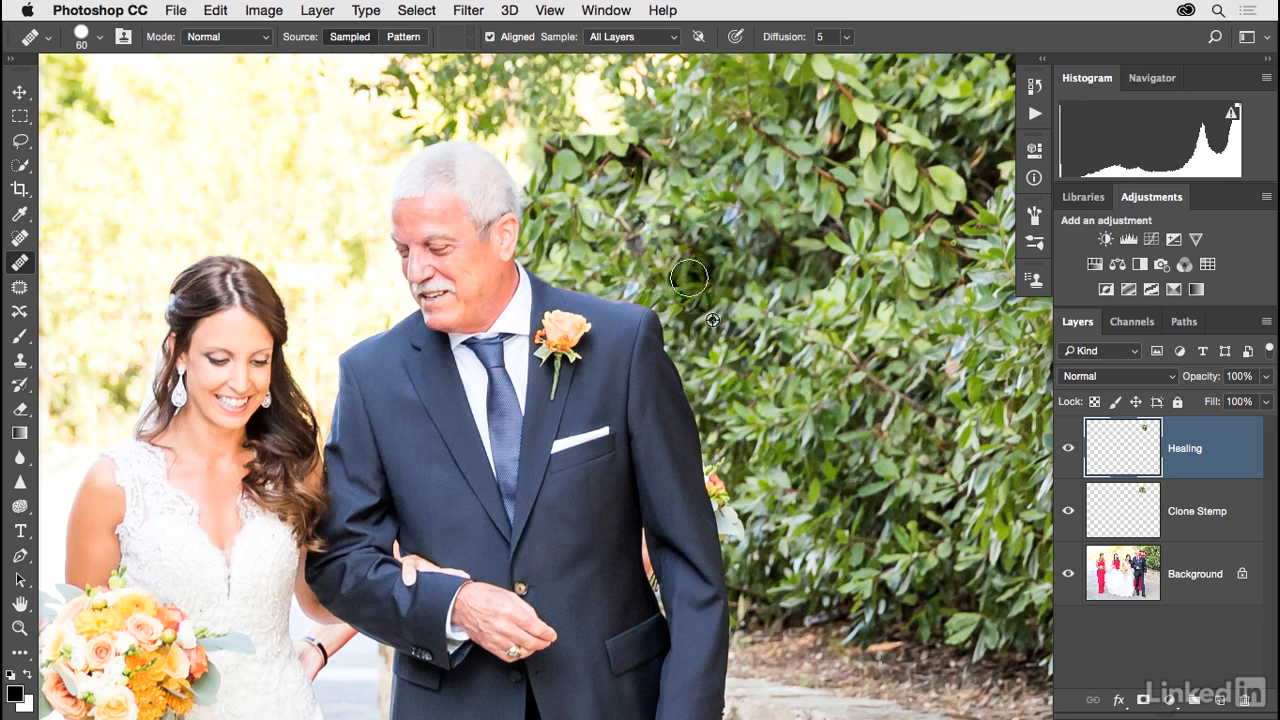
click(667, 261)
drag(634, 220, 678, 228)
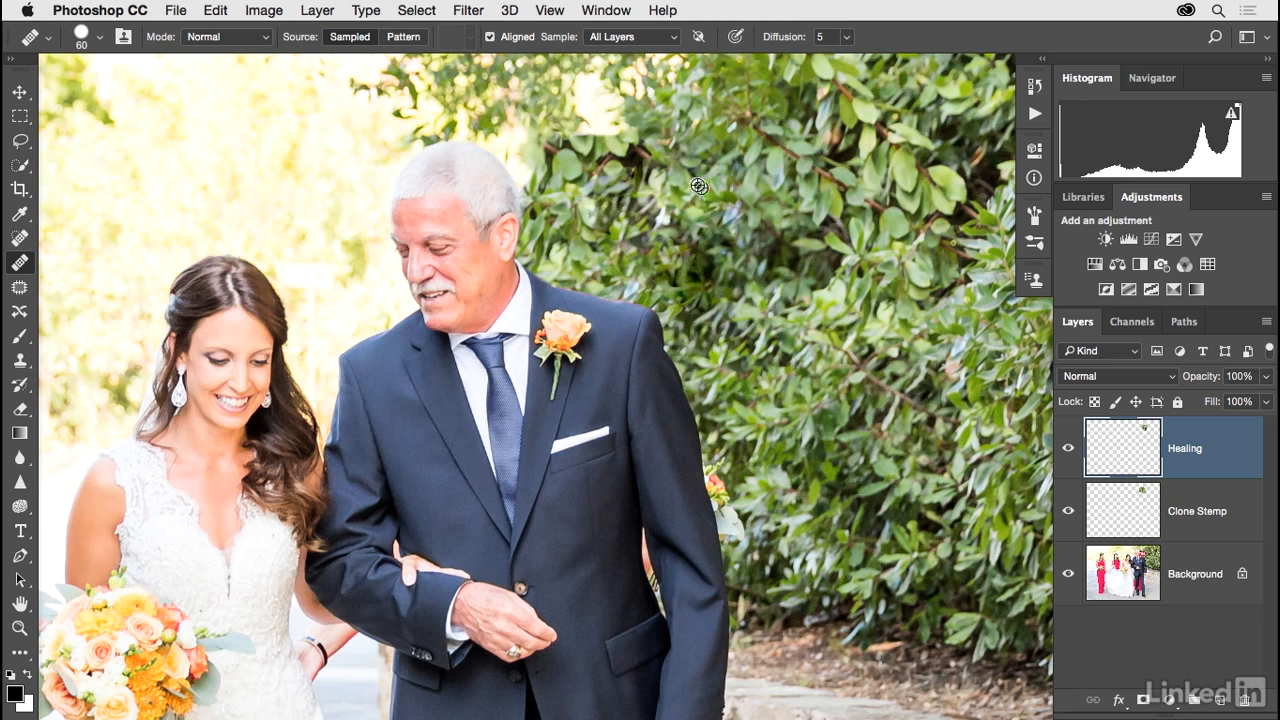
Step: Heal the cloned patch's upper edge and the area beside the man's head with samples from the surrounding foliage
alt+click(573, 78)
mouse_move(556, 141)
mouse_down()
mouse_move(618, 150)
mouse_move(576, 156)
mouse_move(621, 155)
mouse_up()
alt+click(515, 97)
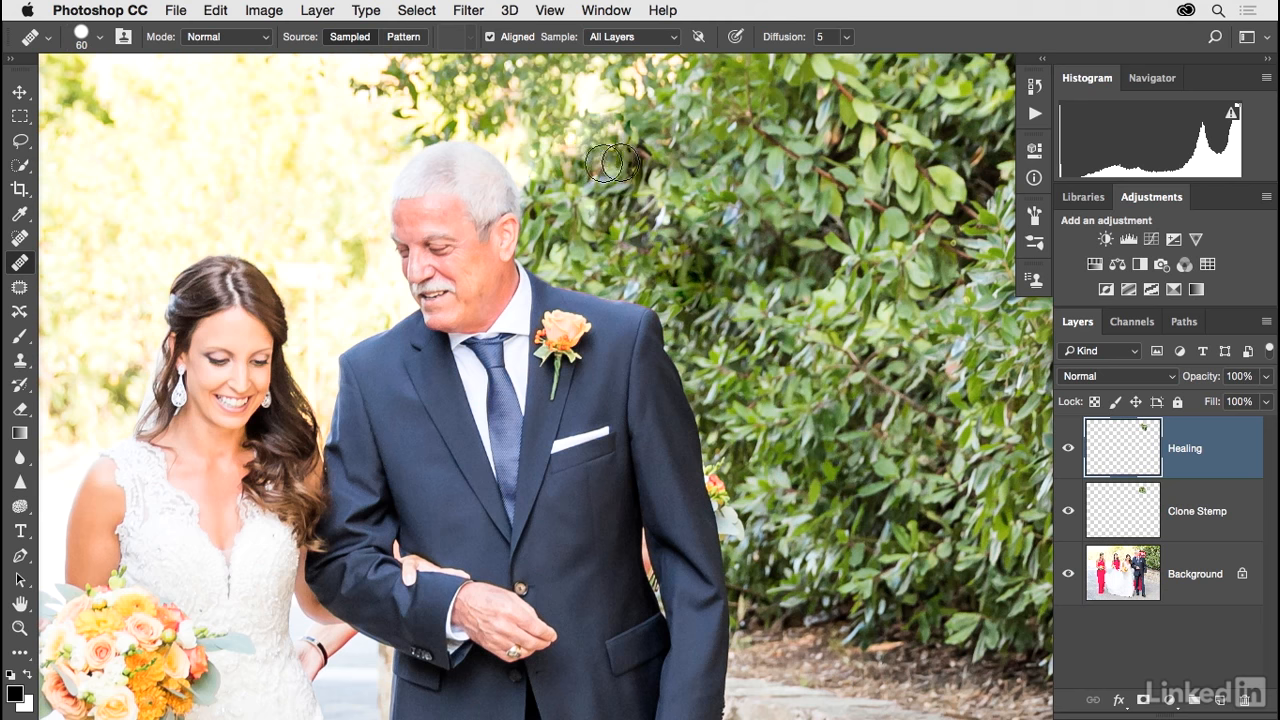
alt+click(560, 137)
drag(541, 182, 549, 203)
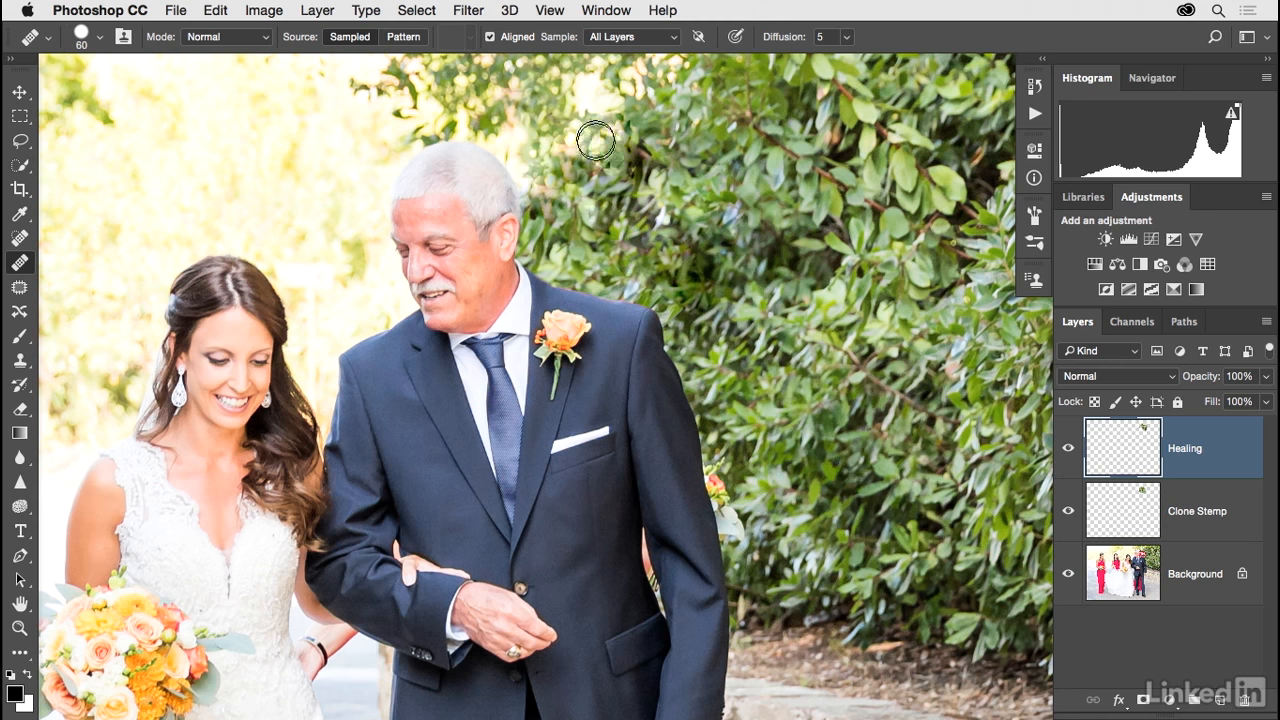
alt+click(654, 211)
click(562, 217)
Step: Reduce the Healing Brush to 30 px and retouch the remaining small spots in the foliage beside the man's head
key(bracketleft)
key(bracketleft)
key(bracketleft)
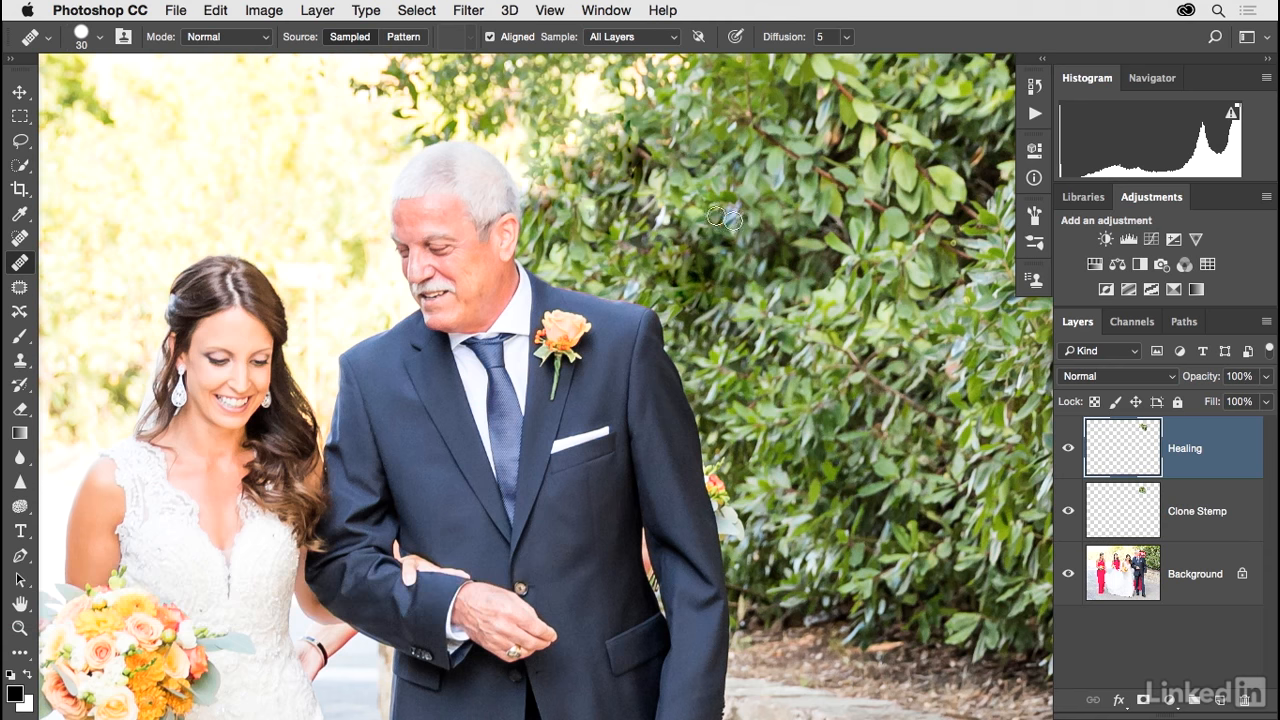
alt+click(629, 197)
drag(597, 181, 593, 171)
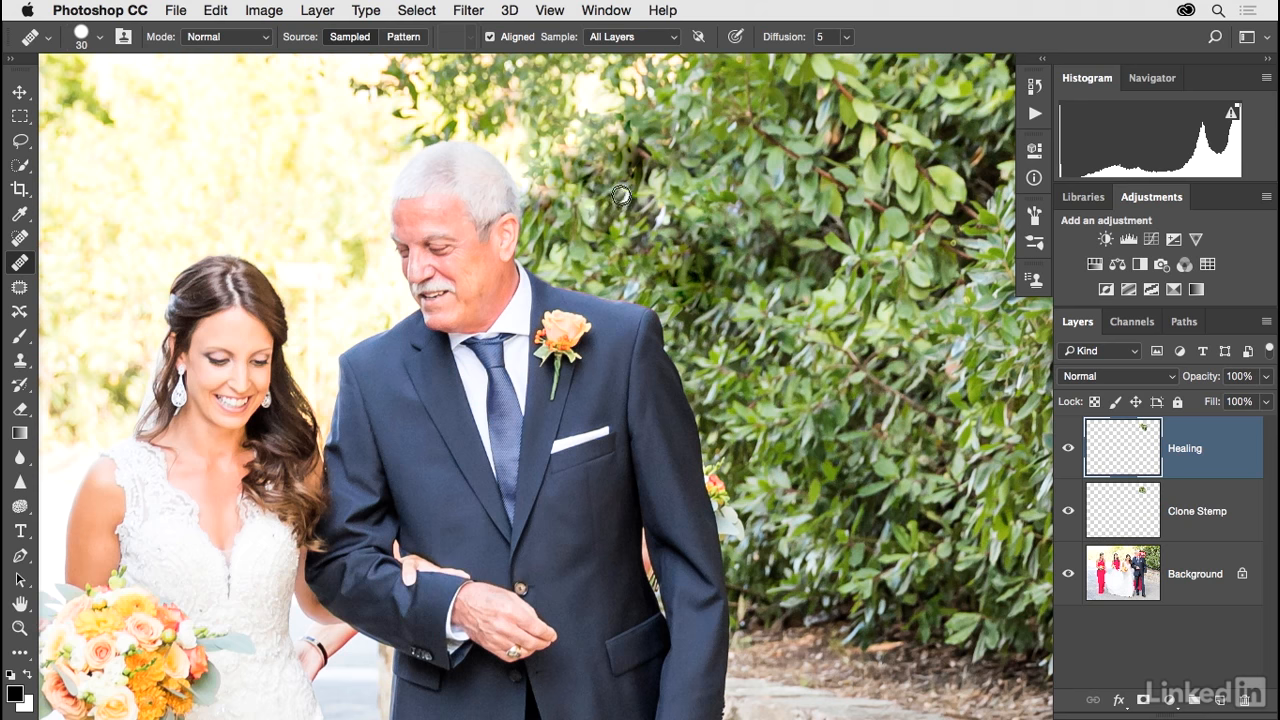
mouse_move(541, 207)
mouse_down()
mouse_move(648, 236)
mouse_move(587, 174)
mouse_move(604, 176)
mouse_move(667, 224)
mouse_up()
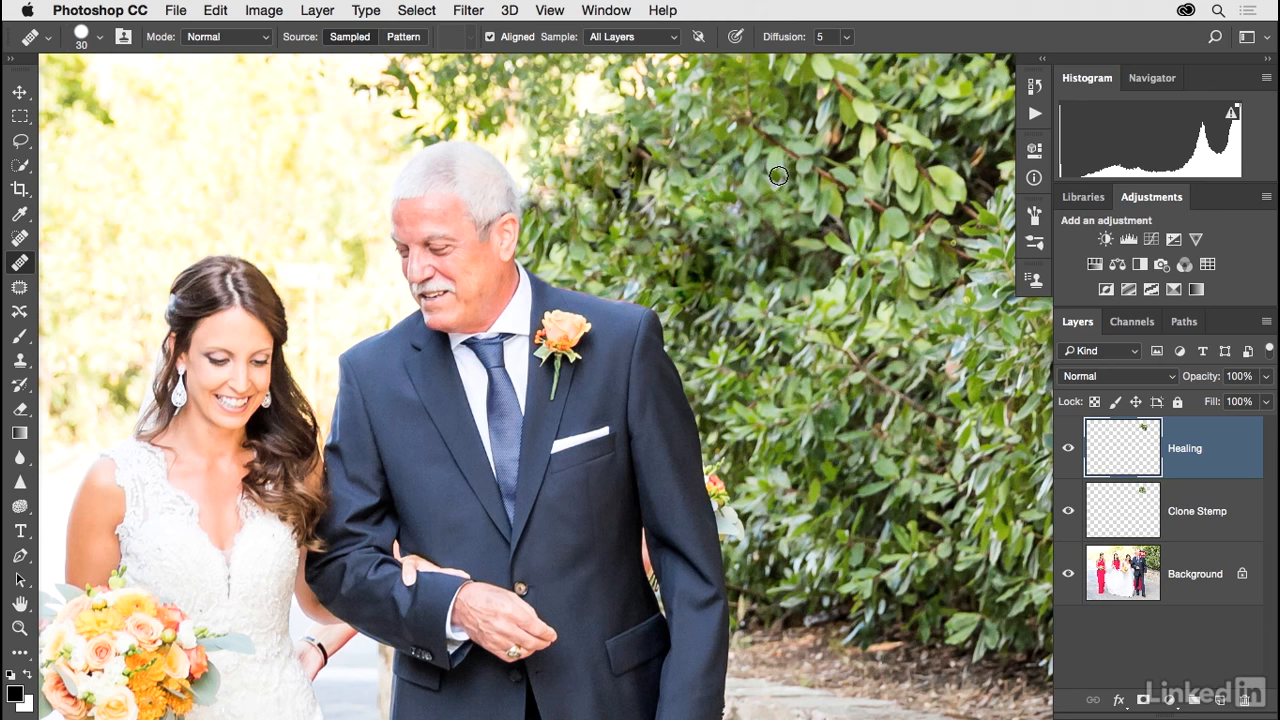
key(super+minus)
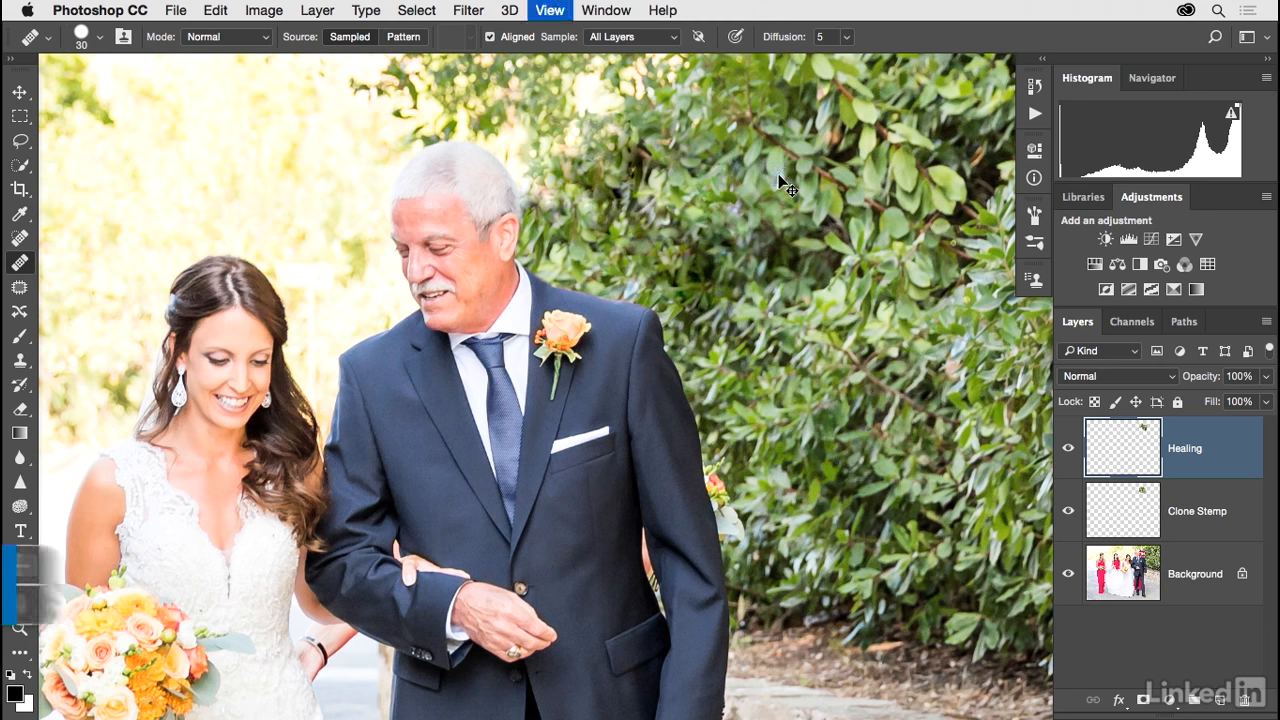
Step: Check the stop sign removal against the original photo by hiding and restoring the Healing and Clone Stamp layers
drag(655, 316, 813, 262)
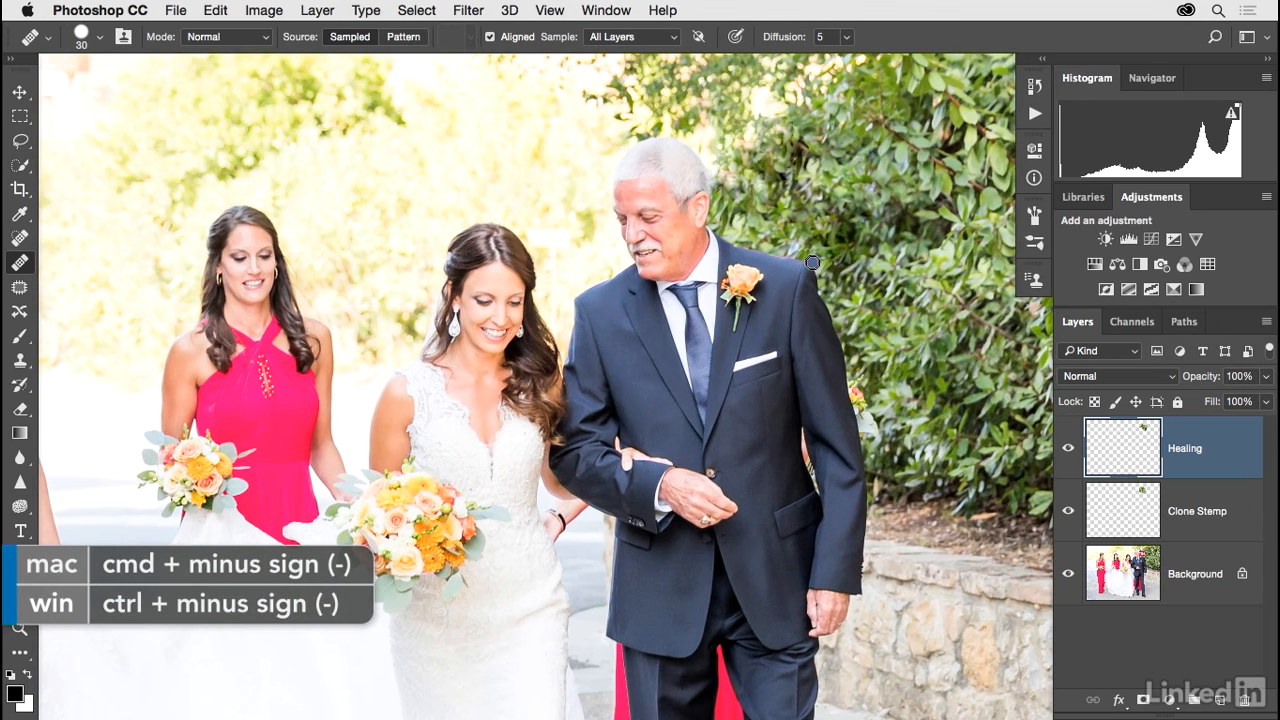
key(super+minus)
drag(817, 262, 899, 187)
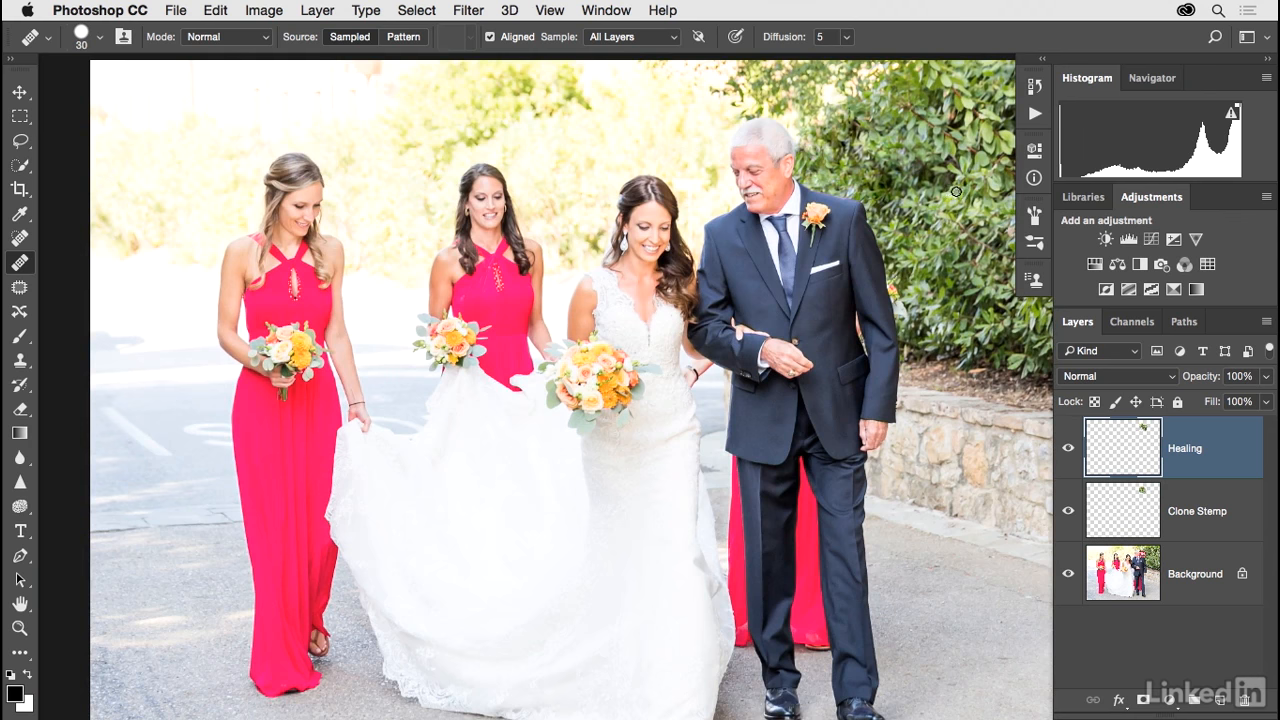
drag(906, 206, 918, 200)
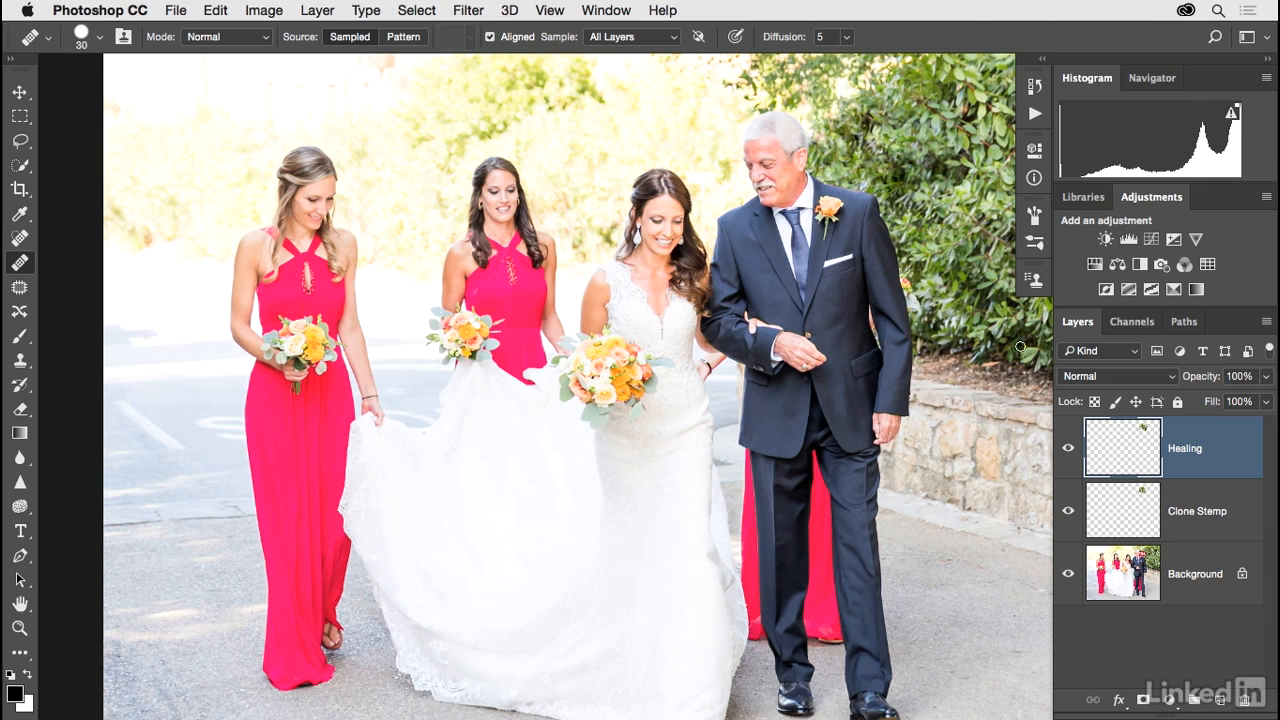
click(1068, 517)
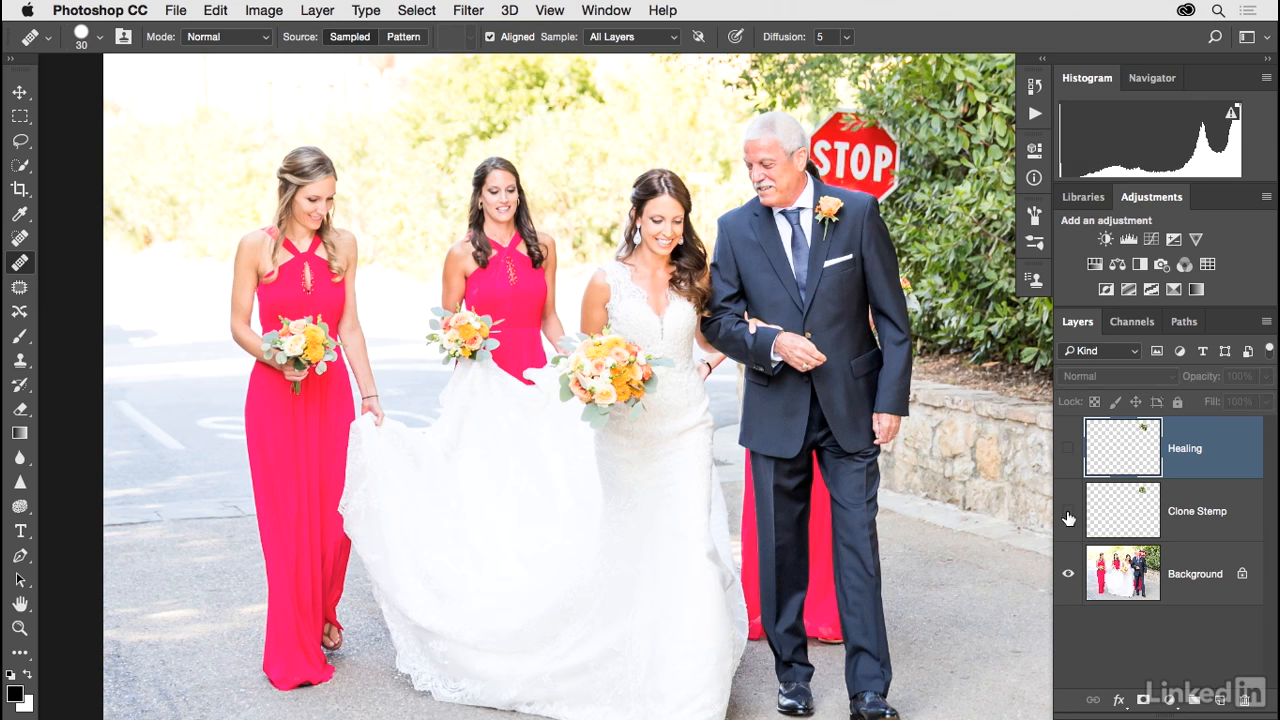
click(1068, 515)
click(1068, 515)
click(1068, 515)
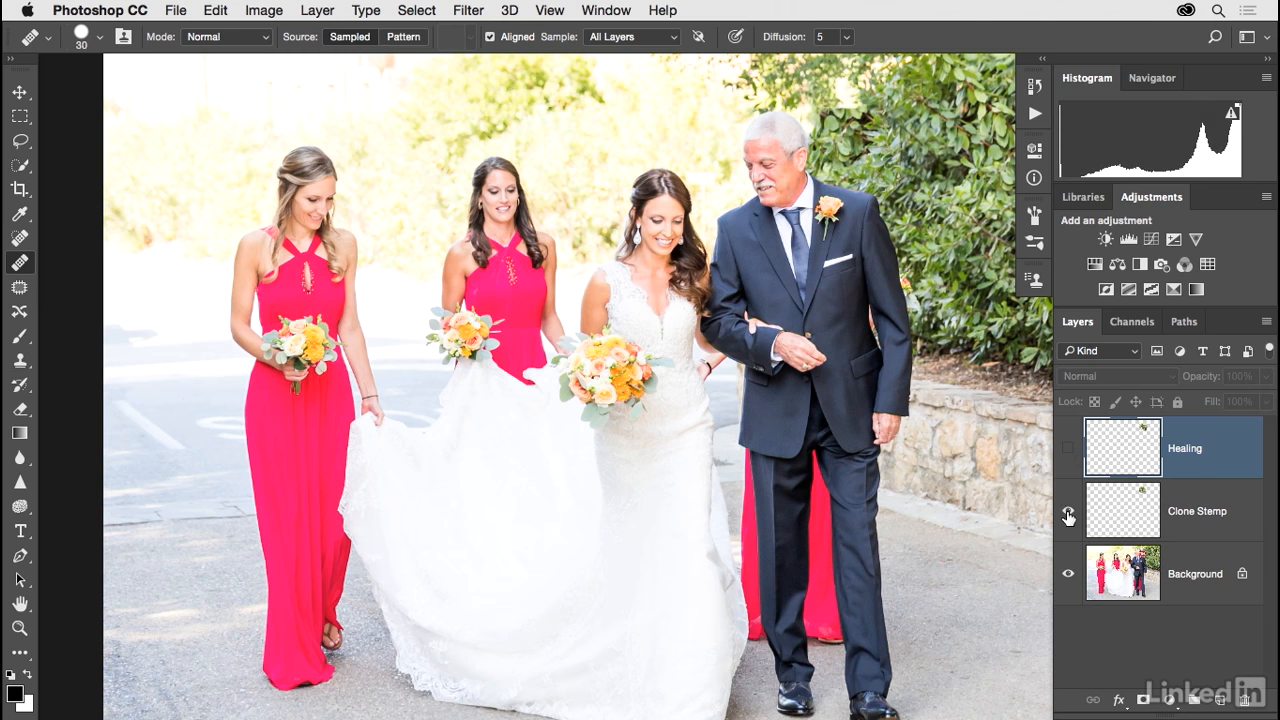
click(1068, 453)
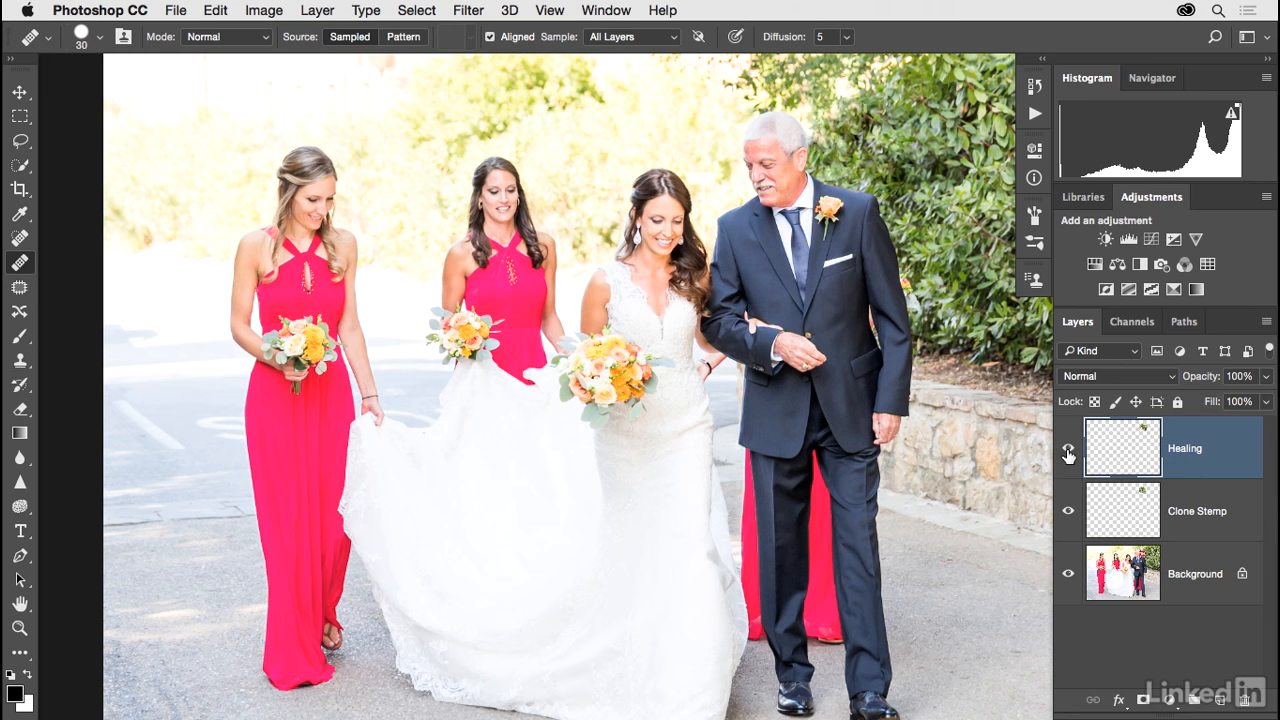
Step: Add a Curves adjustment layer brightening the midtones to input 113, output 143, and invert its mask to black
click(1151, 241)
drag(915, 316, 915, 301)
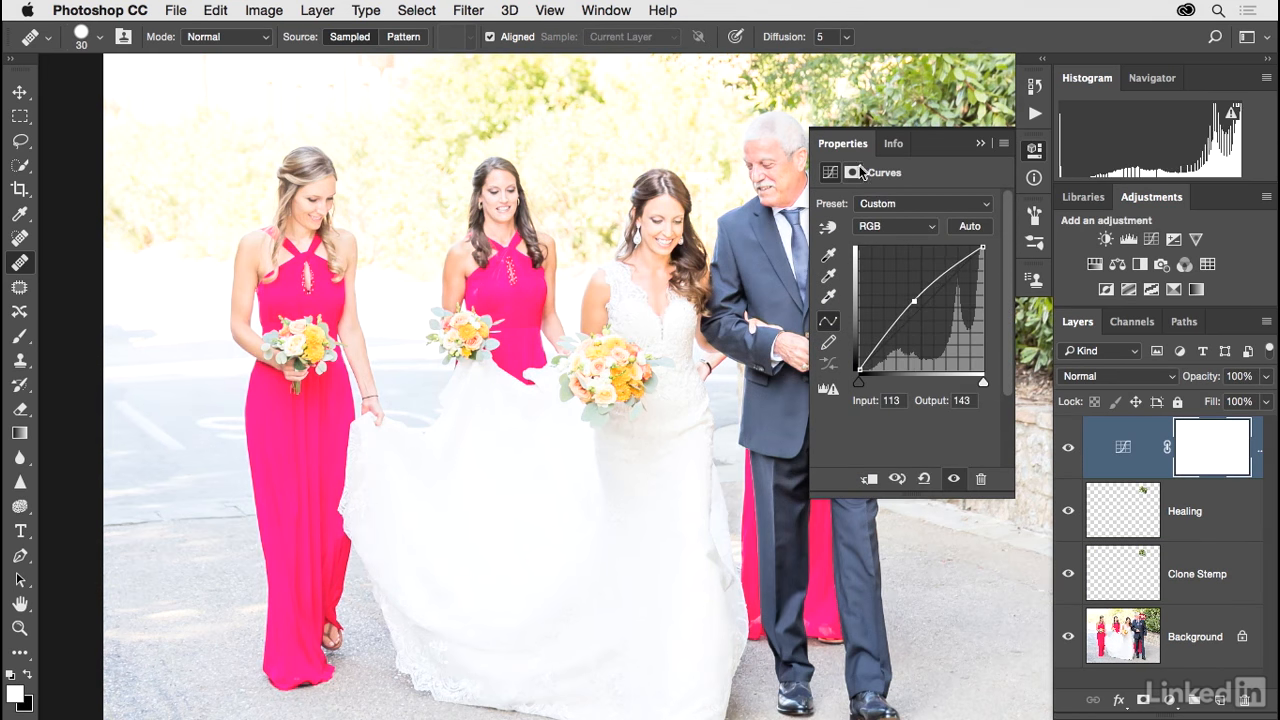
click(854, 172)
click(925, 414)
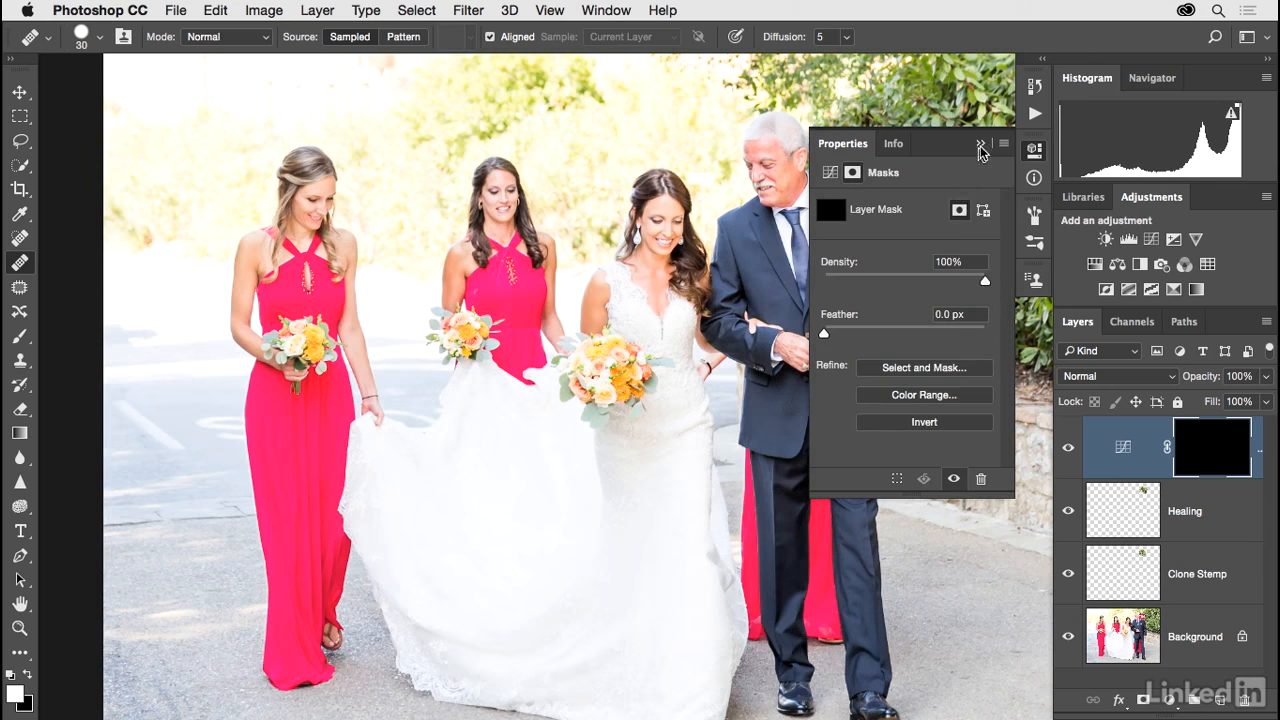
click(980, 143)
Step: Paint white on the Curves mask over the retouched foliage with a 150 px brush and feather the mask to 86.8 px
click(19, 336)
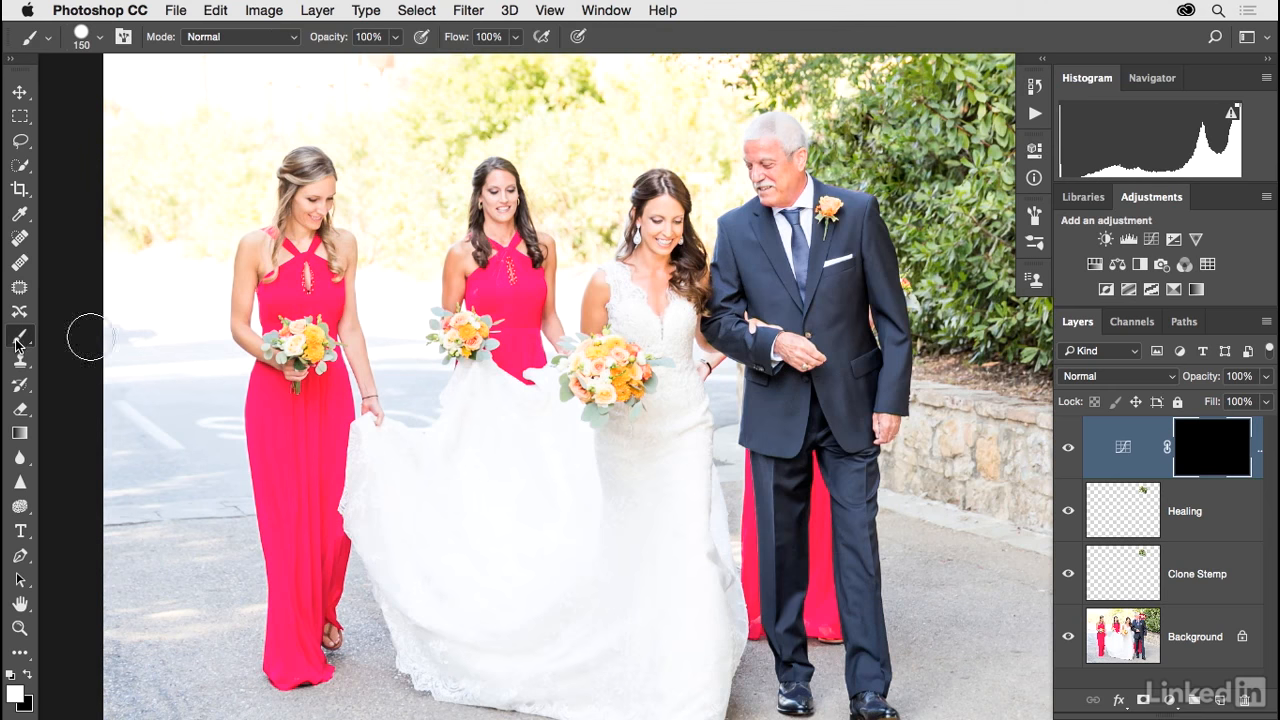
mouse_move(845, 155)
mouse_down()
mouse_move(859, 118)
mouse_move(877, 140)
mouse_move(811, 150)
mouse_move(898, 184)
mouse_move(875, 174)
mouse_move(909, 206)
mouse_move(825, 112)
mouse_move(855, 139)
mouse_move(869, 125)
mouse_move(839, 142)
mouse_move(812, 93)
mouse_move(755, 81)
mouse_move(856, 83)
mouse_move(869, 162)
mouse_move(853, 176)
mouse_move(913, 250)
mouse_move(921, 287)
mouse_move(925, 177)
mouse_move(876, 140)
mouse_move(902, 122)
mouse_up()
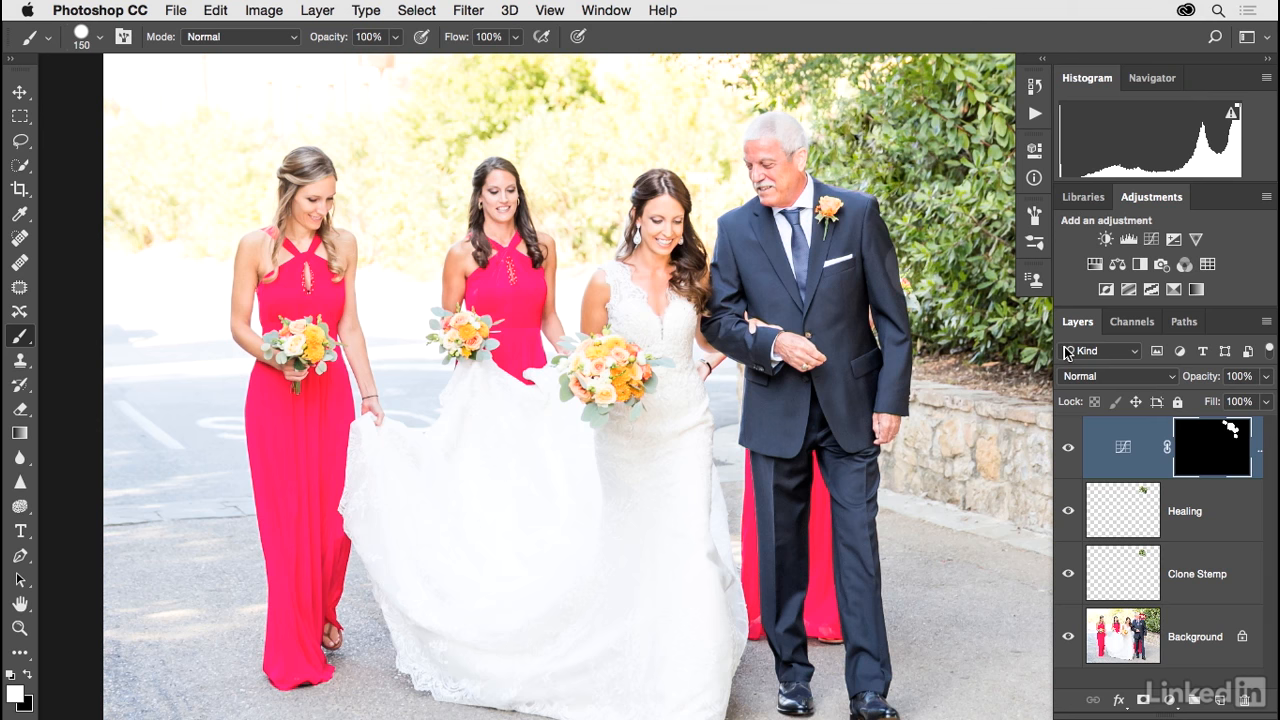
click(1034, 149)
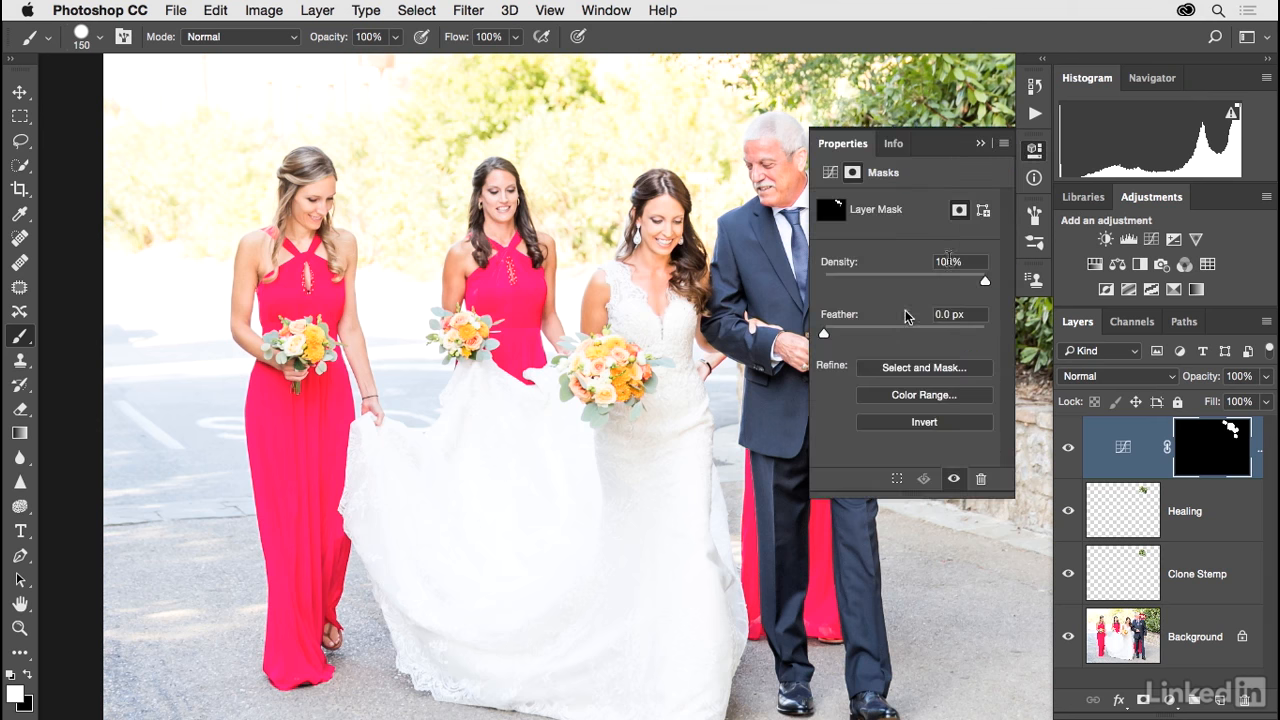
drag(878, 334, 922, 334)
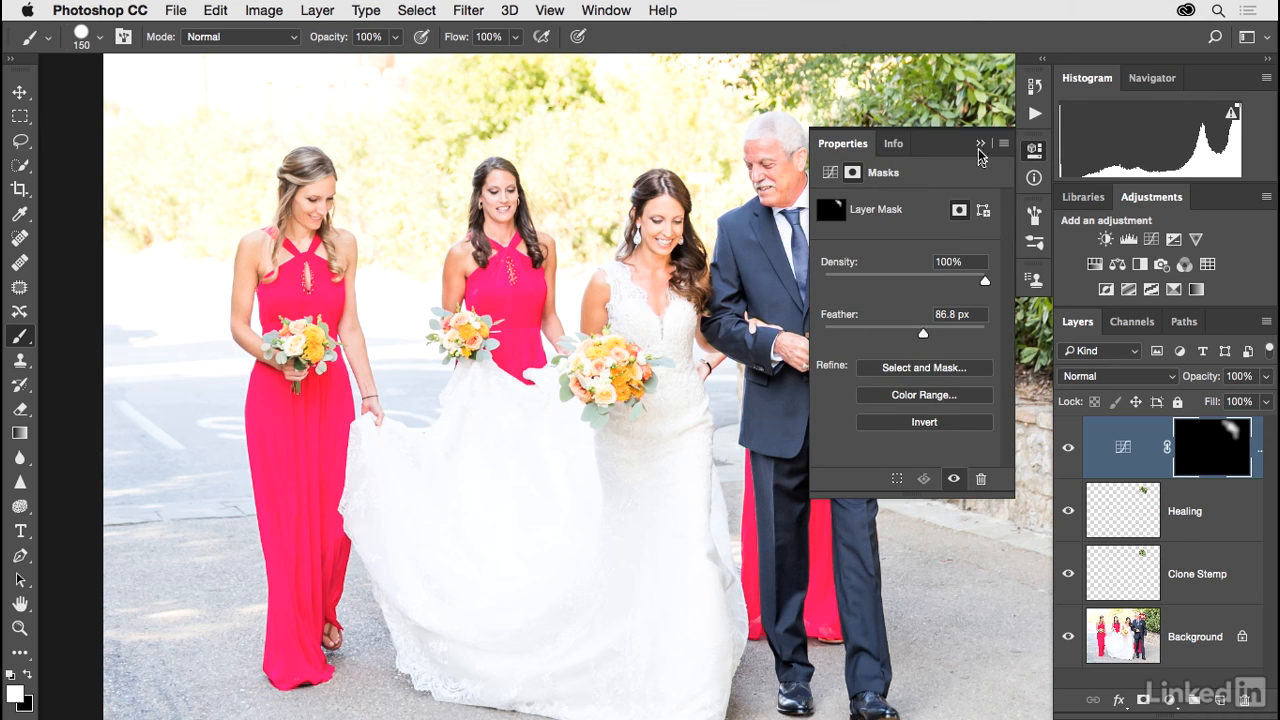
click(980, 143)
Step: Check the Curves layer's effect on the foliage and raise its midtone point to input 109, output 166
click(1068, 450)
click(1068, 450)
click(1068, 450)
click(1068, 450)
double_click(1123, 447)
drag(668, 229, 506, 228)
mouse_move(914, 301)
mouse_down()
mouse_move(909, 287)
mouse_move(920, 318)
mouse_move(905, 285)
mouse_move(921, 321)
mouse_move(914, 287)
mouse_up()
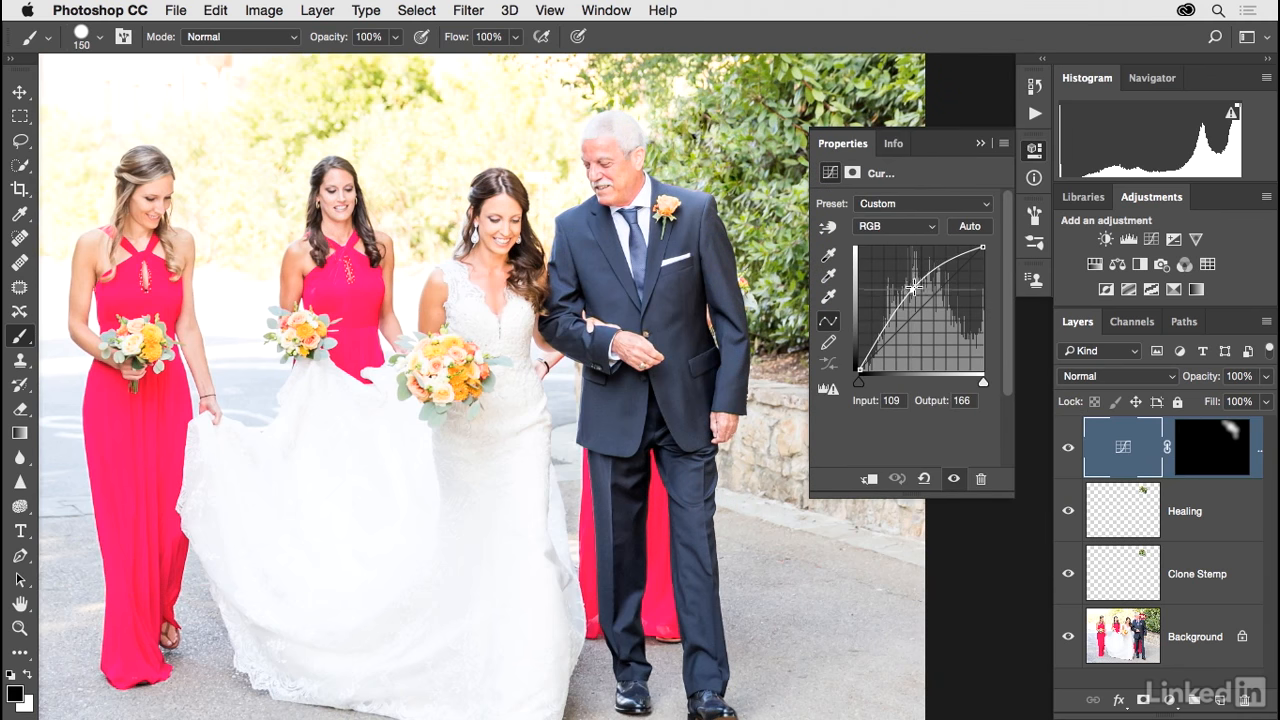
drag(778, 341, 872, 338)
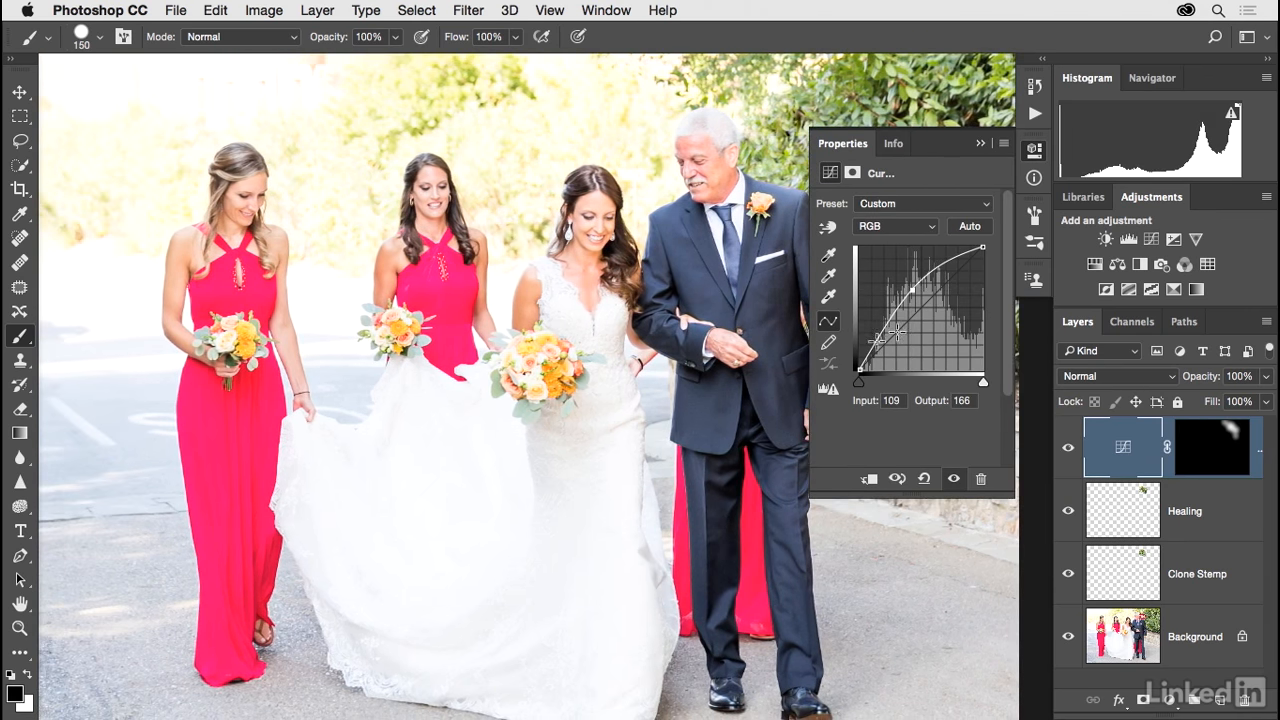
key(super+plus)
click(981, 144)
Step: Compare before and after by hiding the Curves, Healing and Clone Stamp layers and showing them again one by one
drag(933, 166, 959, 336)
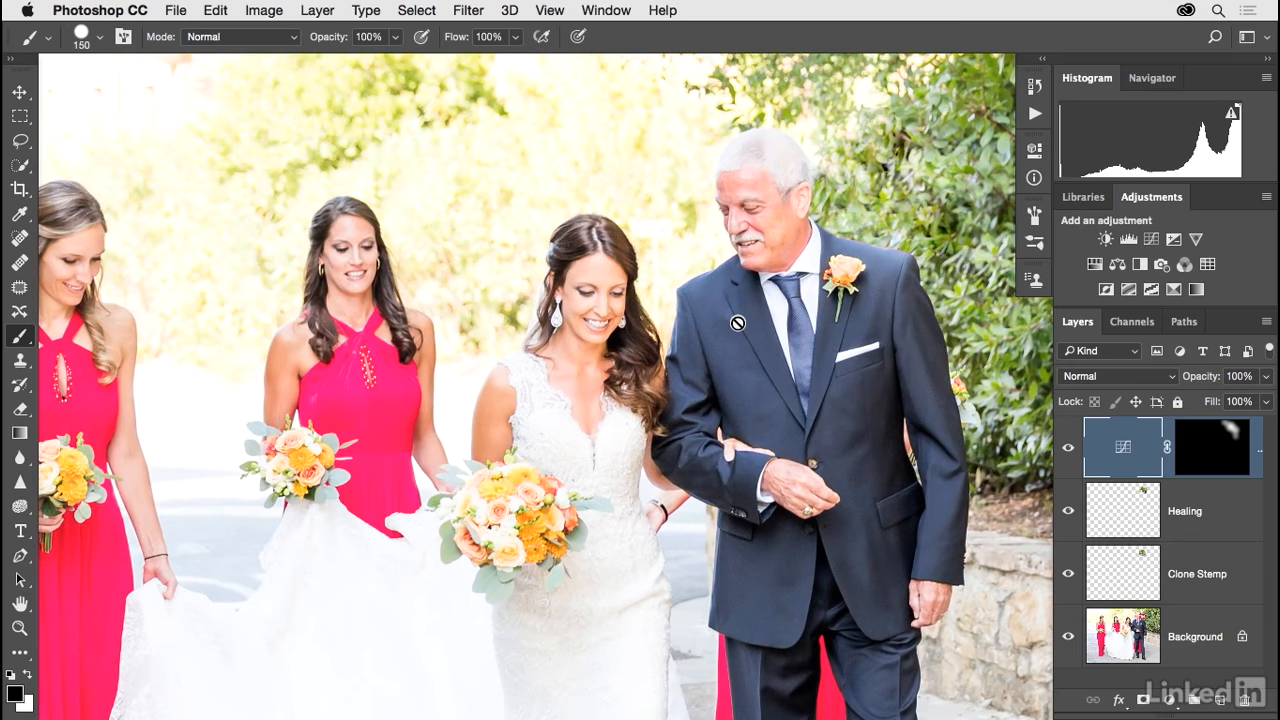
drag(1068, 447, 1070, 574)
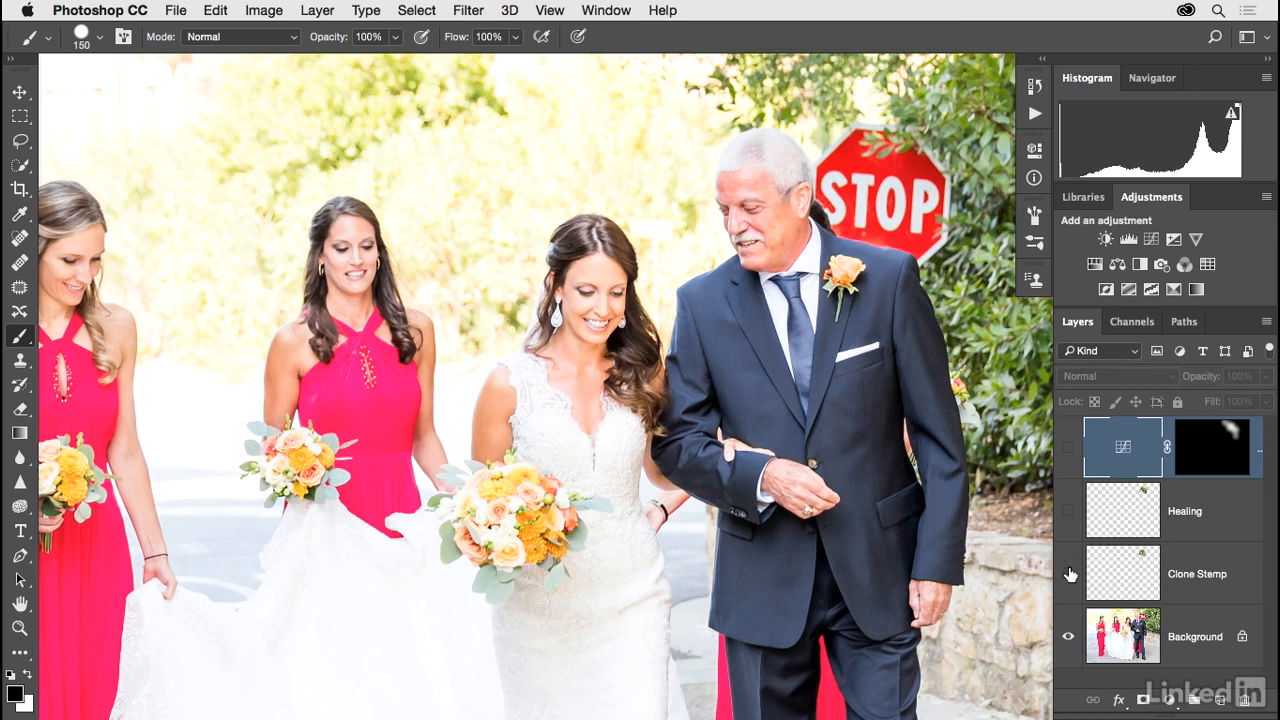
click(1070, 574)
click(1068, 513)
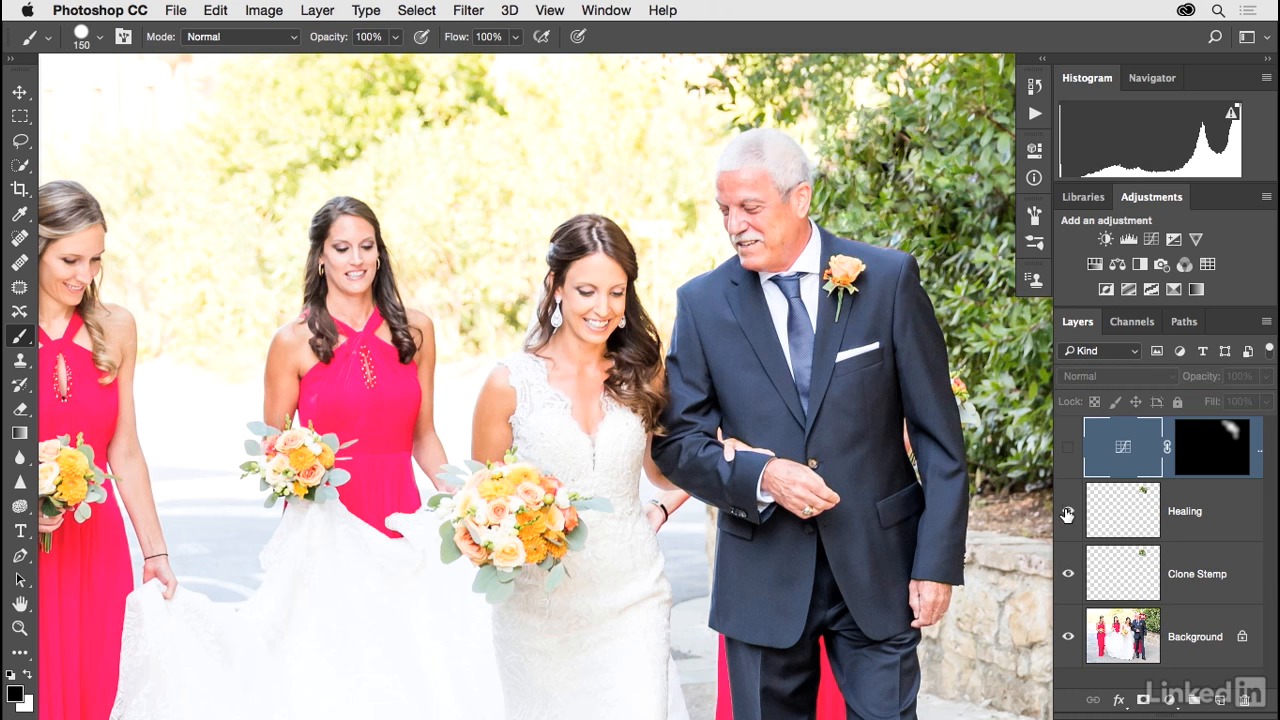
click(1067, 453)
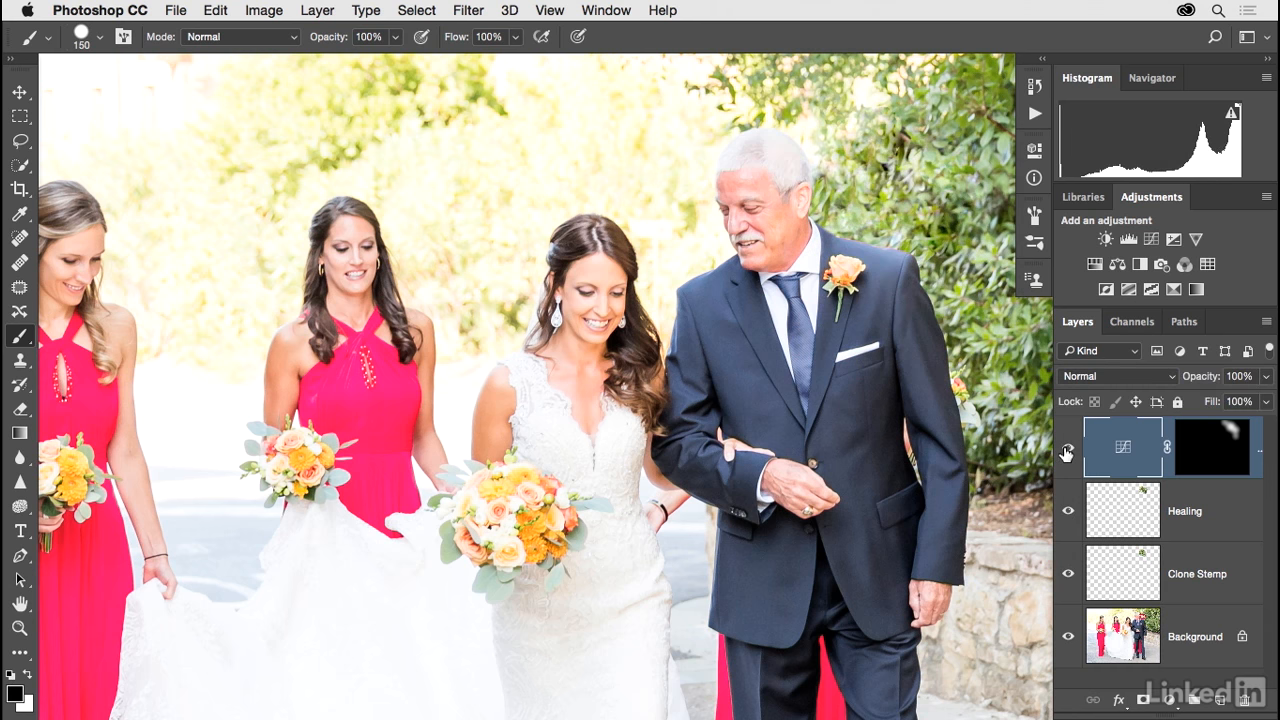
drag(818, 445, 838, 438)
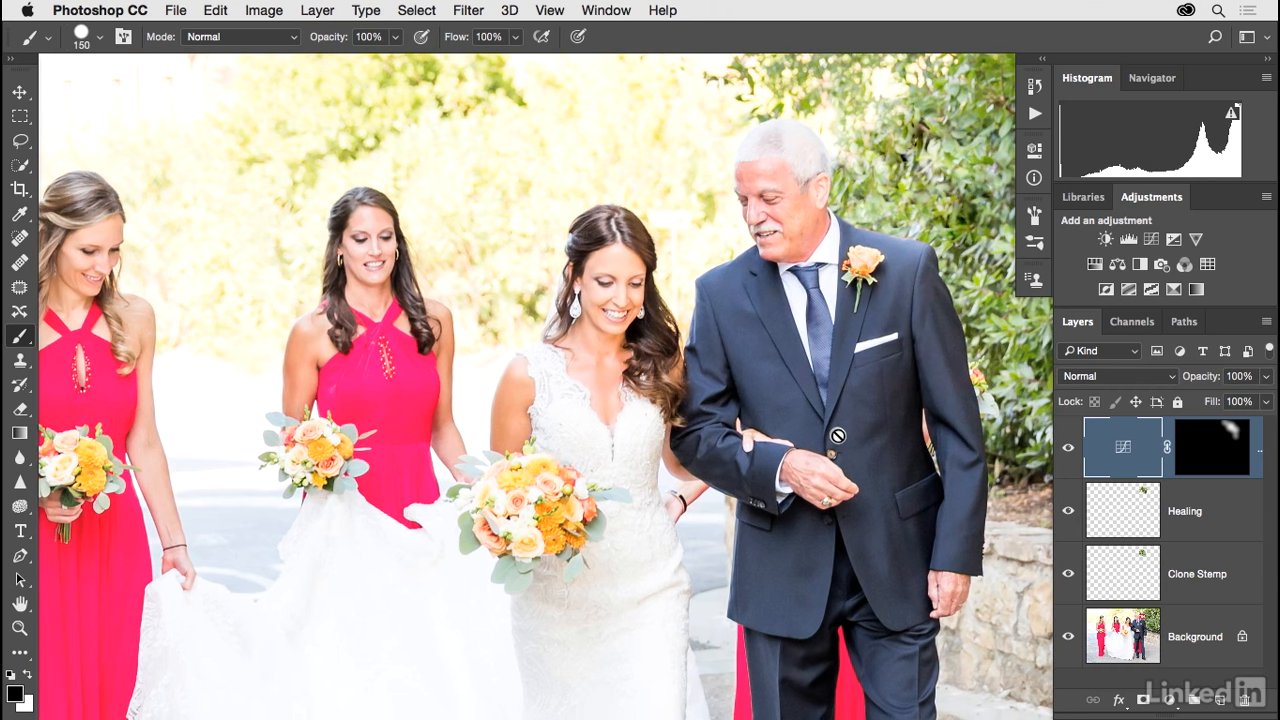
key(v)
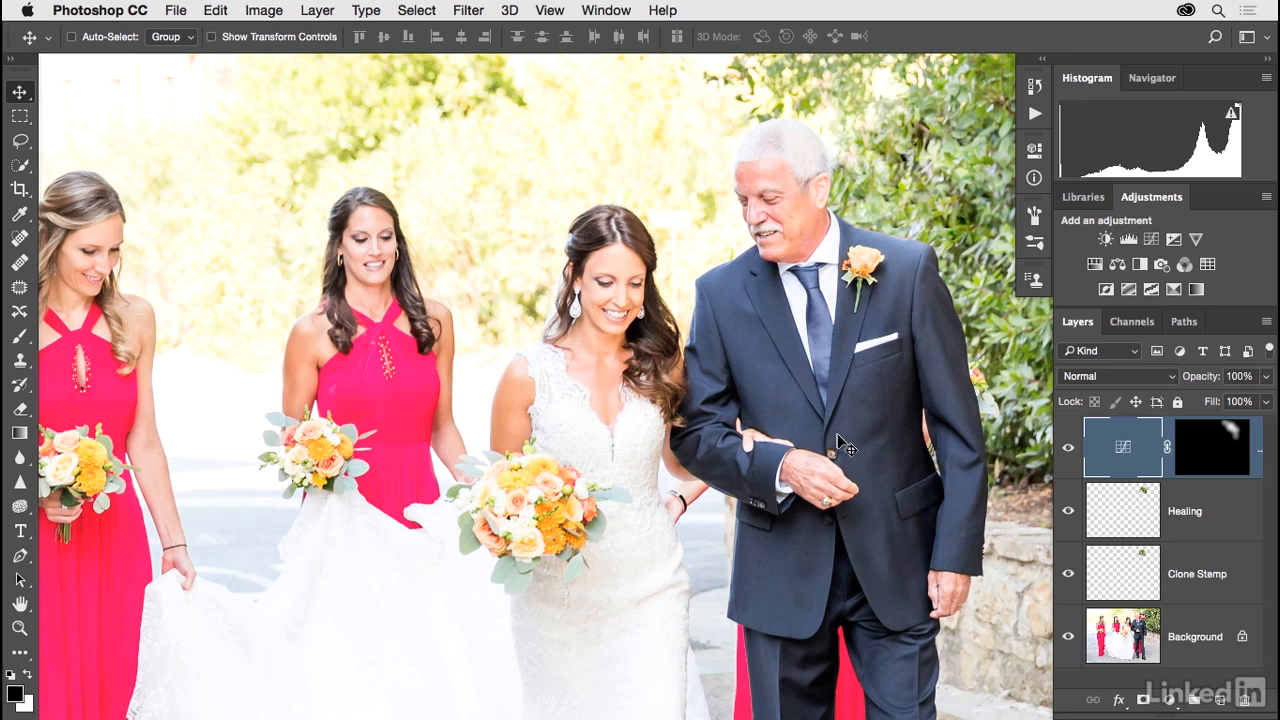
drag(765, 414, 815, 390)
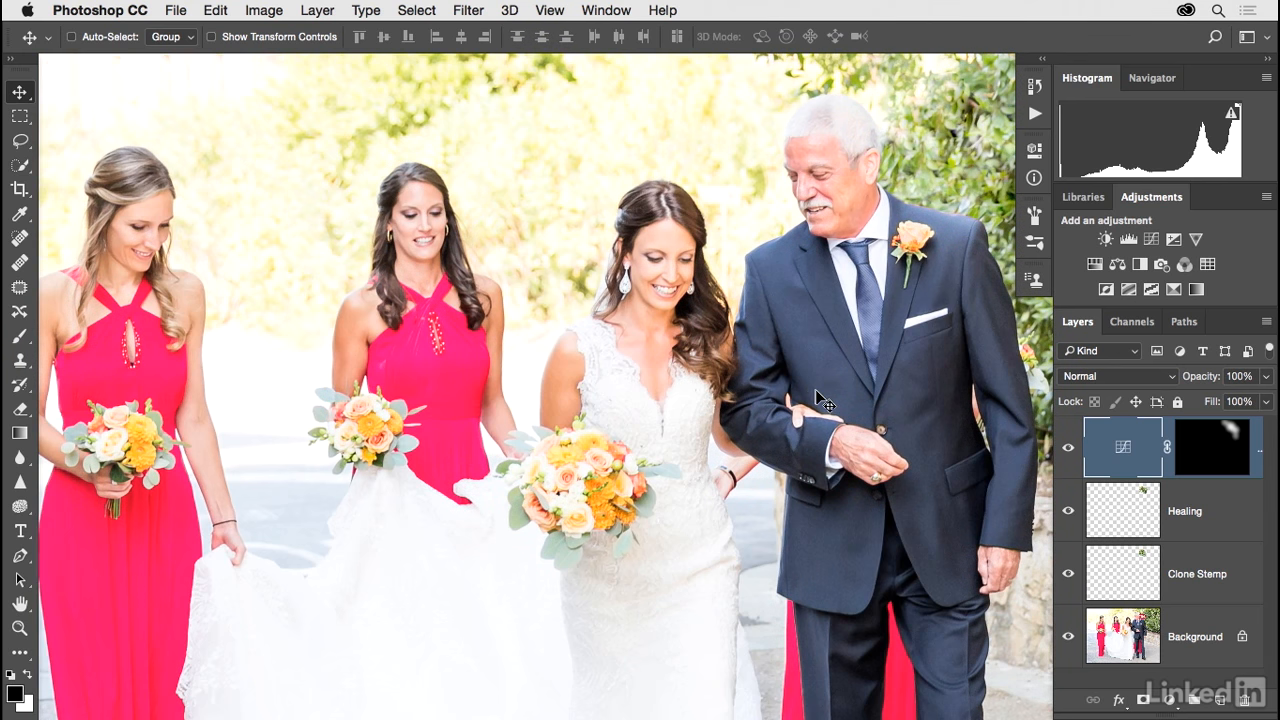
drag(822, 400, 766, 412)
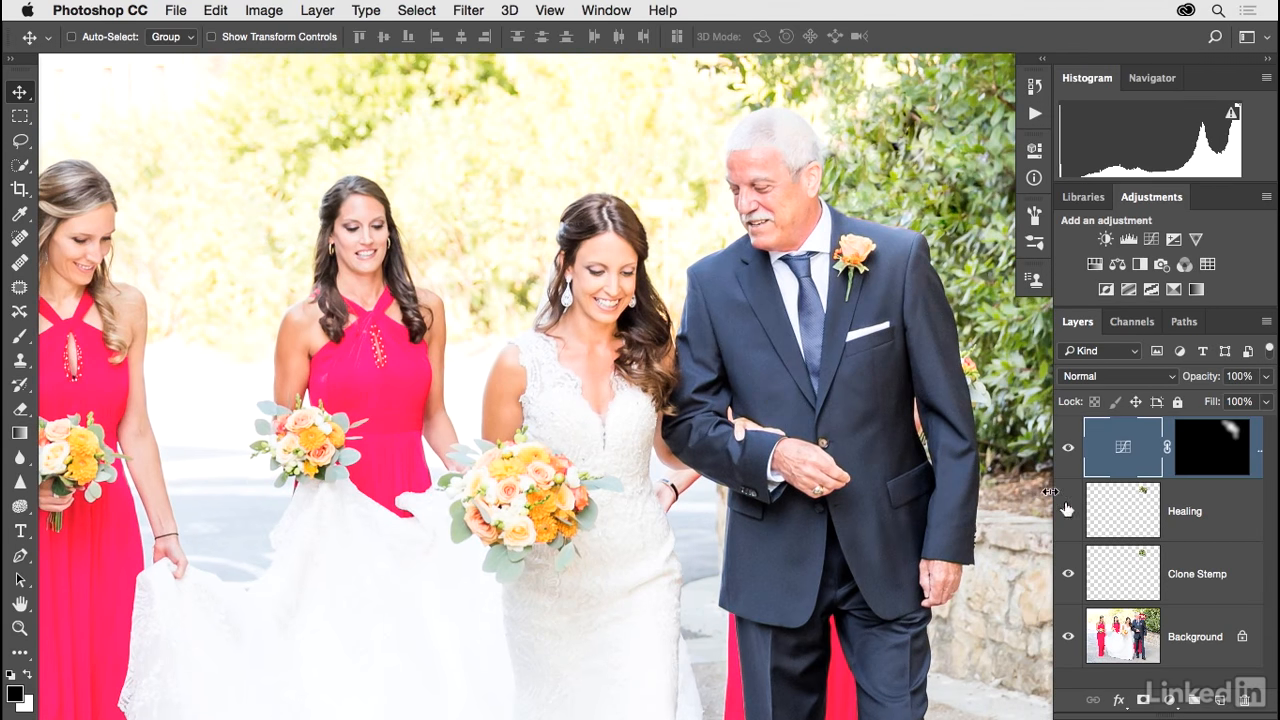
Step: On the Healing layer, retouch the remaining spots in the foliage beside the man's head with the 30 px Healing Brush
click(1104, 516)
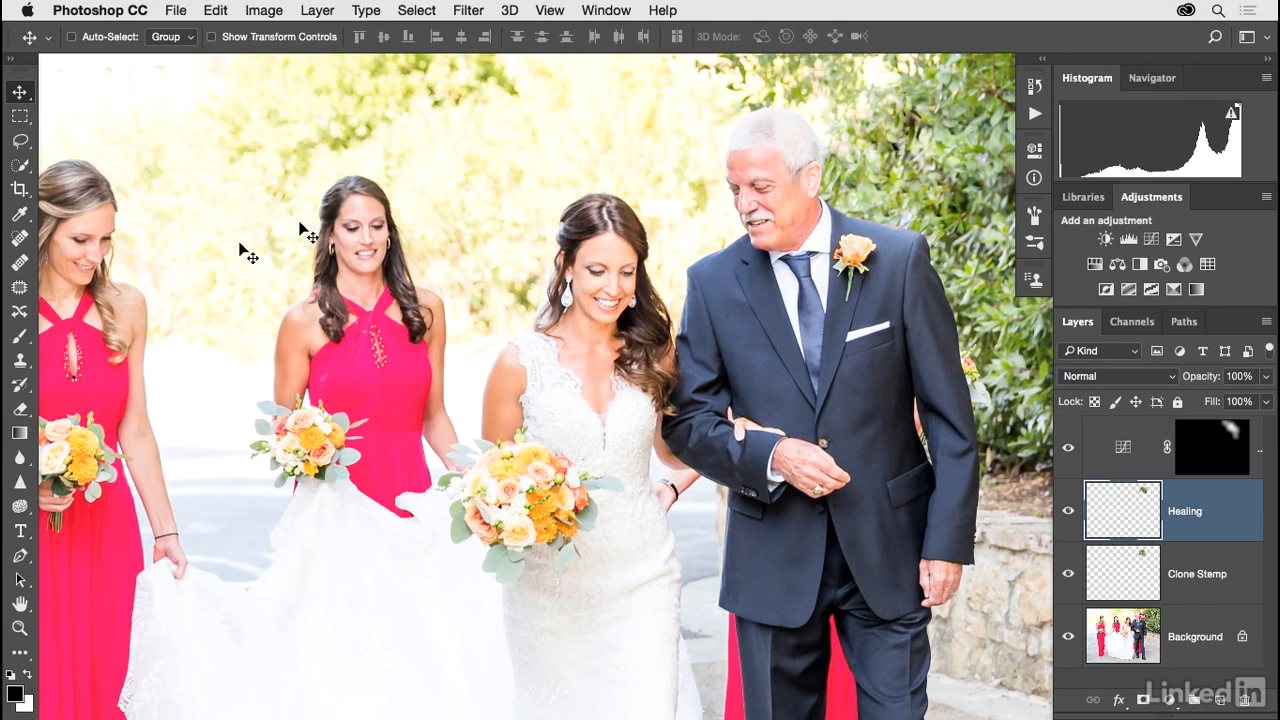
click(20, 262)
alt+click(950, 143)
mouse_move(919, 118)
mouse_down()
mouse_move(903, 147)
mouse_move(877, 143)
mouse_up()
alt+click(934, 134)
click(894, 156)
alt+click(931, 128)
alt+click(937, 150)
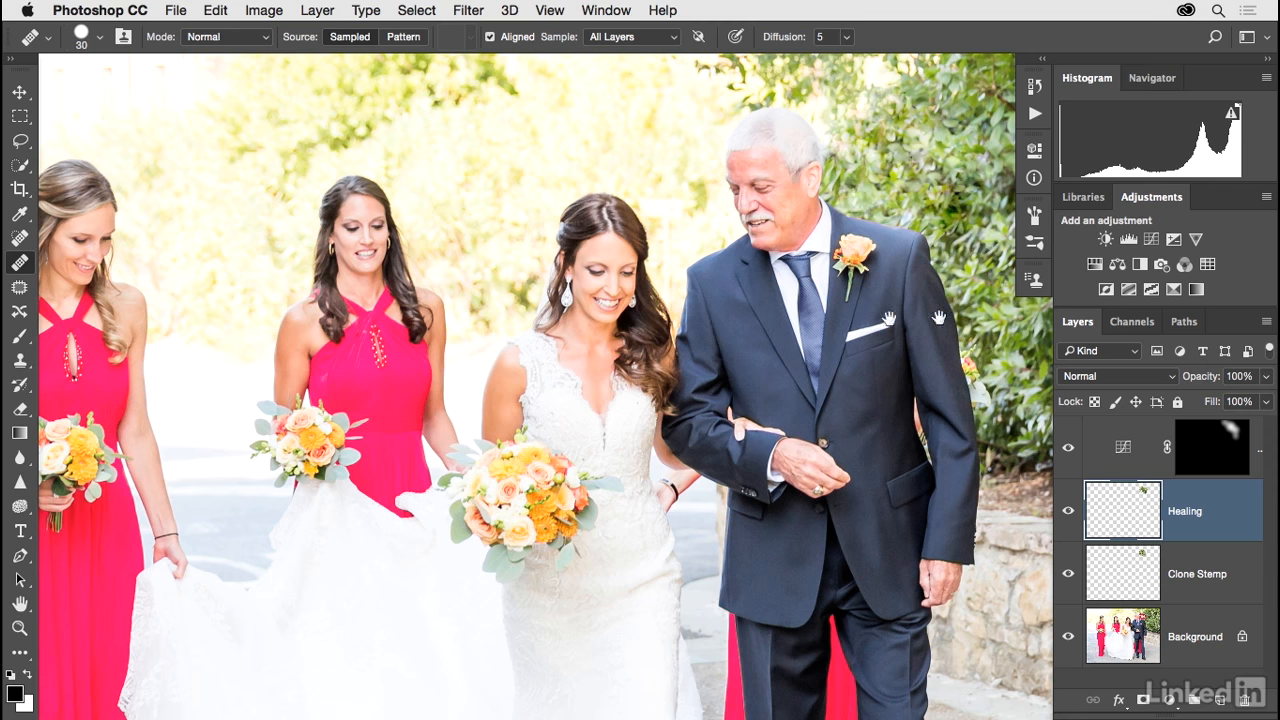
Step: Hide the Curves, Healing and Clone Stamp layers to compare the finished retouch with the original photo
drag(871, 310, 913, 308)
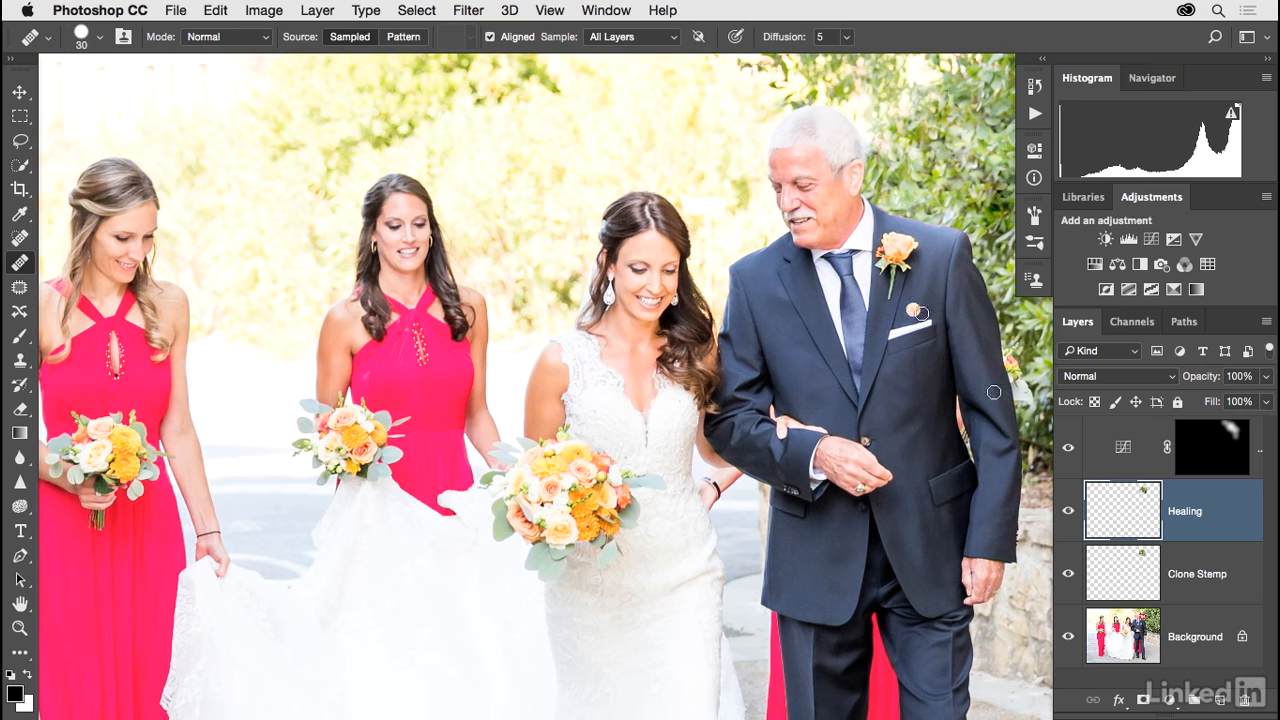
drag(1068, 447, 1071, 578)
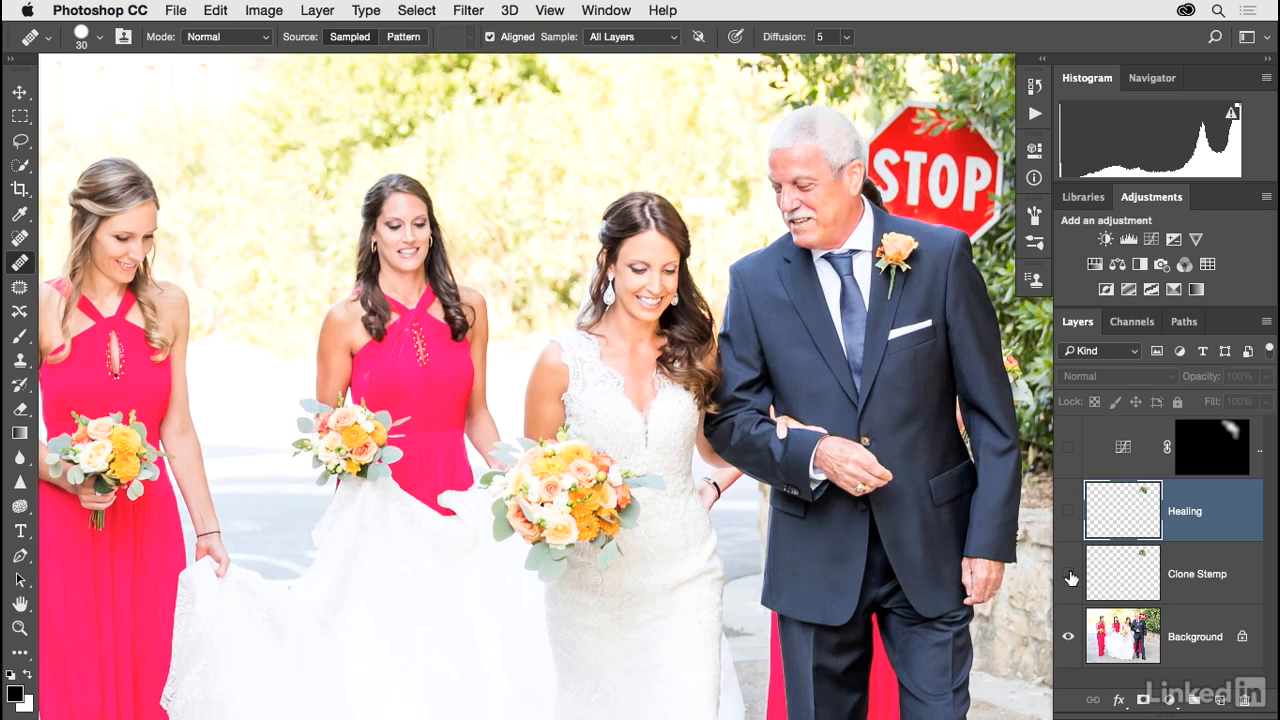